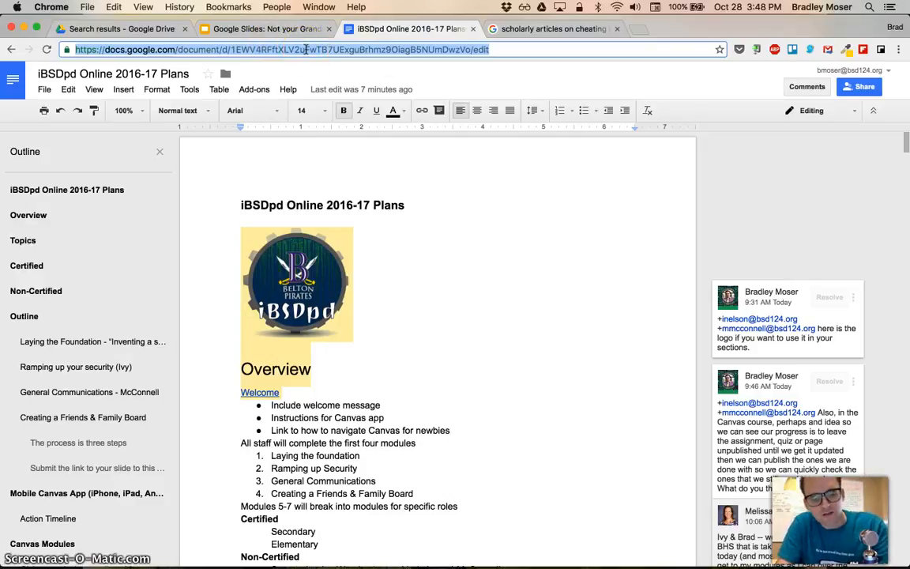
Add the copied Google Doc link to Unit 1 as an external URL item with the page name "Google Doc Shared".
{"action": "key", "text": "ctrl+Right"}
{"action": "left_click", "coordinate": [302, 250]}
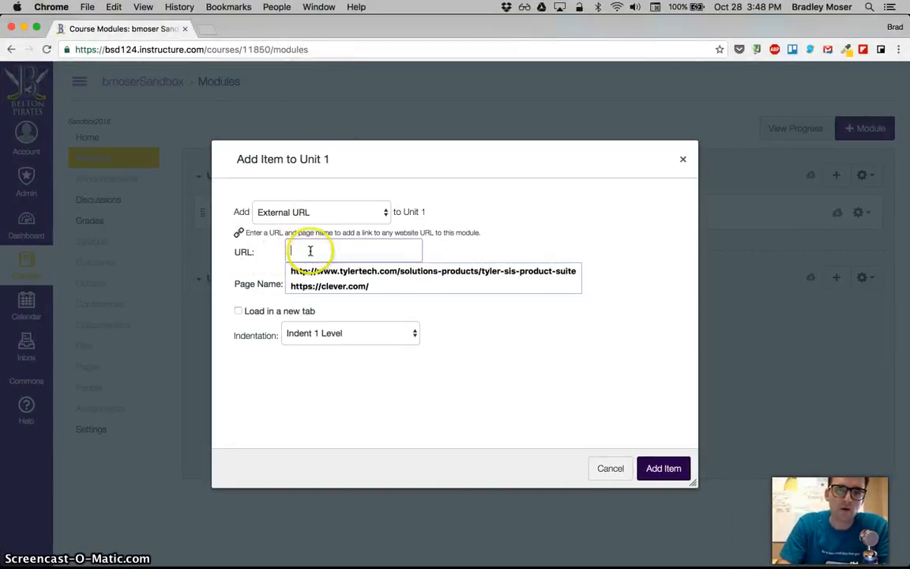
{"action": "key", "text": "super+v"}
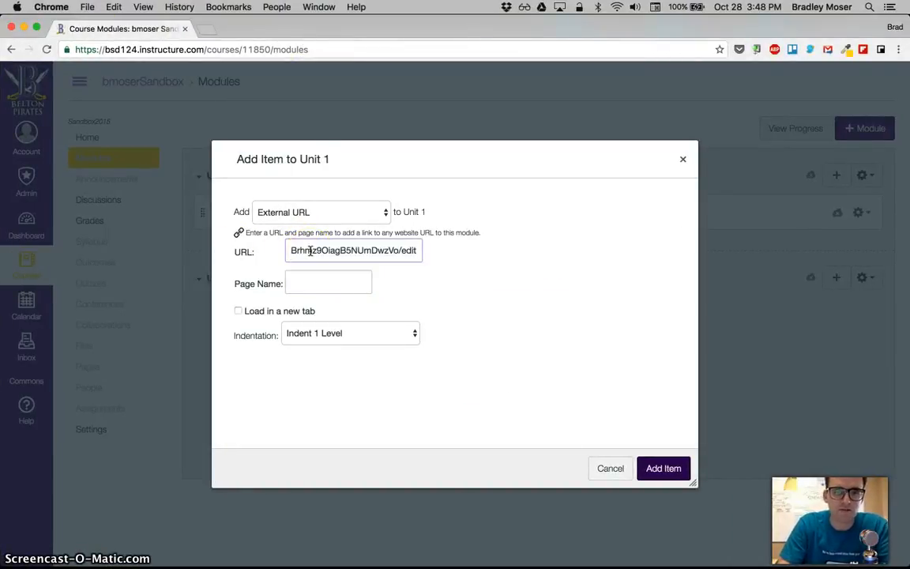
{"action": "left_click", "coordinate": [308, 283]}
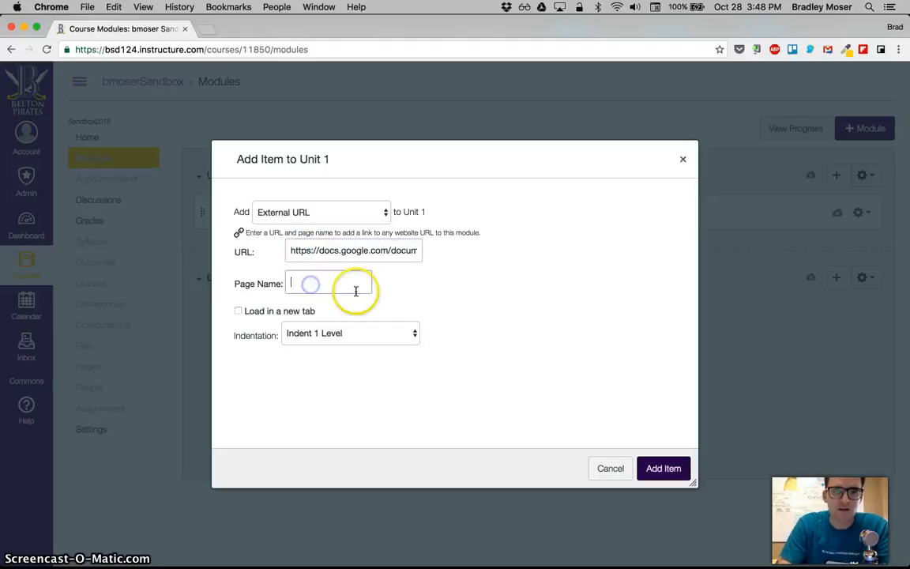
{"action": "type", "text": "Google Doc Shared"}
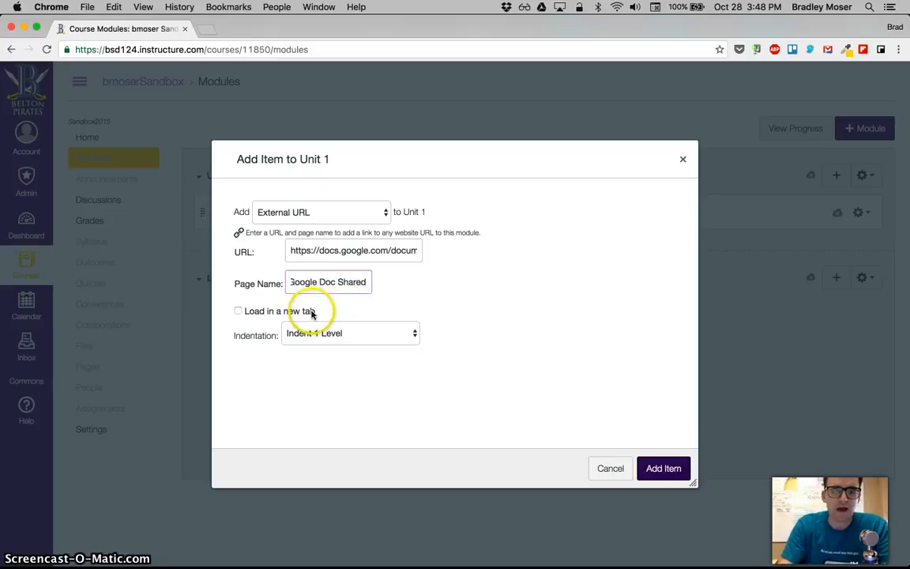
{"action": "left_click", "coordinate": [662, 469]}
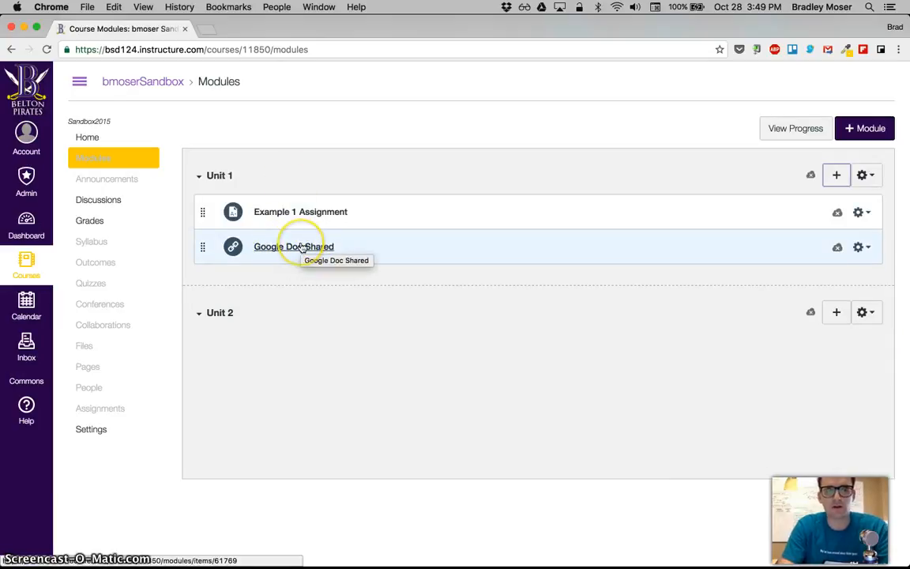
Preview the Google Doc Shared item in the course and browse the original document's outline to "101 - Organizing your course".
{"action": "left_click", "coordinate": [303, 247]}
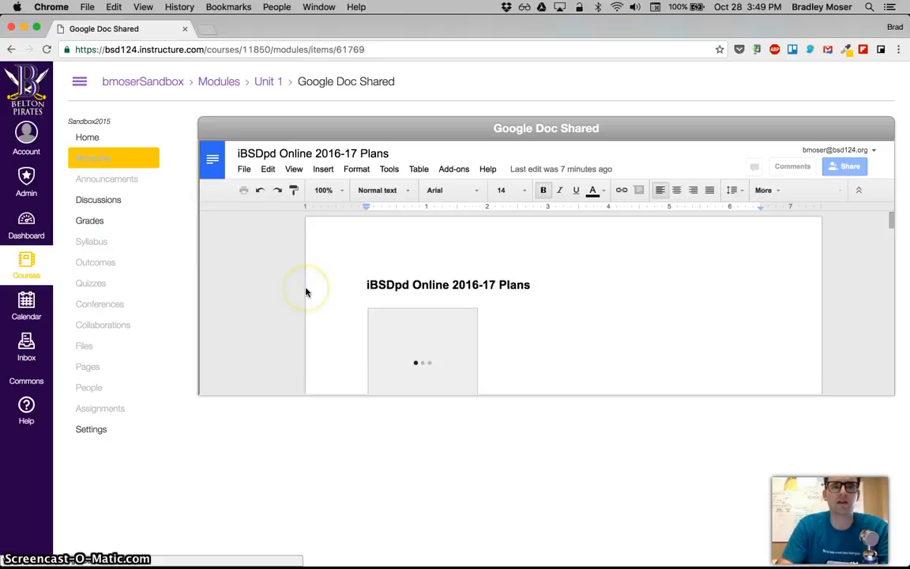
{"action": "scroll", "coordinate": [306, 292], "scroll_direction": "down", "scroll_amount": 1}
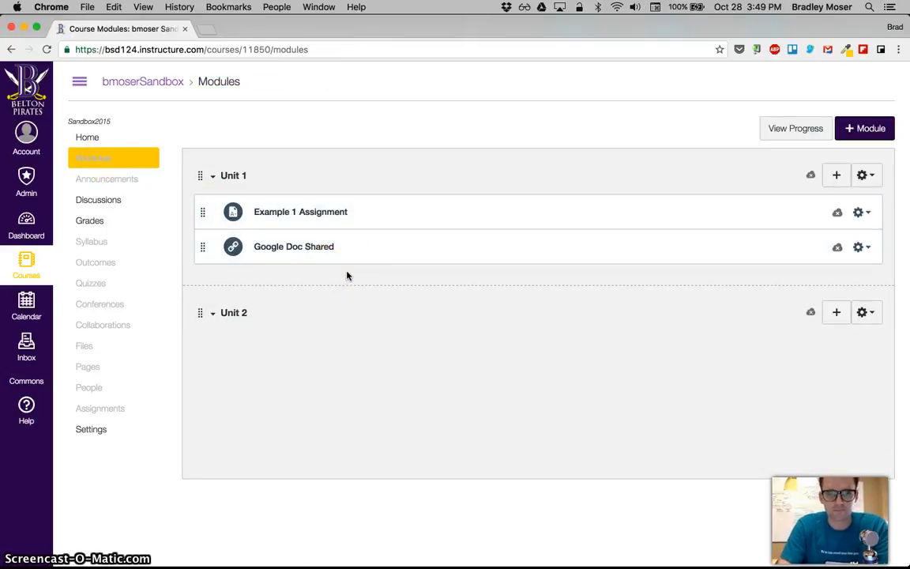
{"action": "key", "text": "ctrl+Left"}
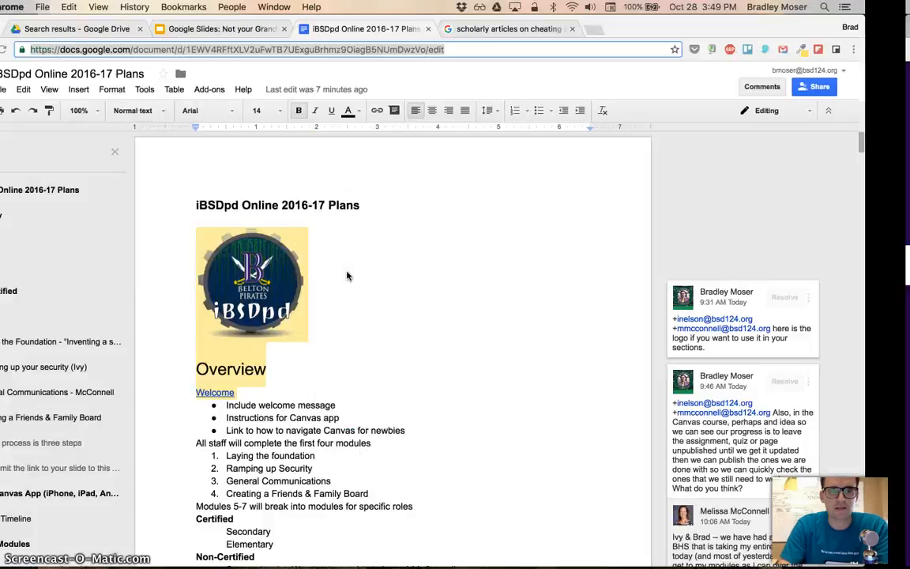
{"action": "scroll", "coordinate": [406, 335], "scroll_direction": "down", "scroll_amount": 20}
{"action": "scroll", "coordinate": [79, 490], "scroll_direction": "down", "scroll_amount": 4}
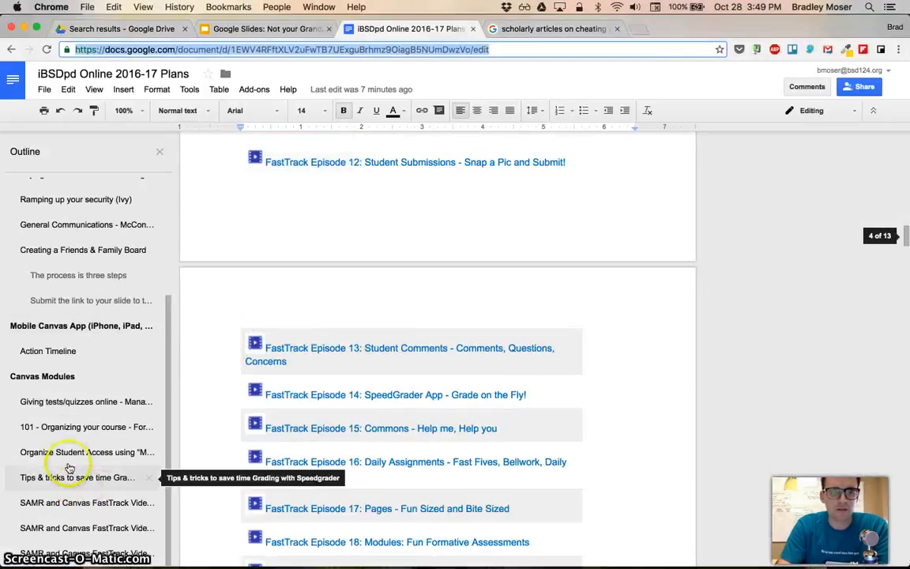
{"action": "left_click", "coordinate": [71, 425]}
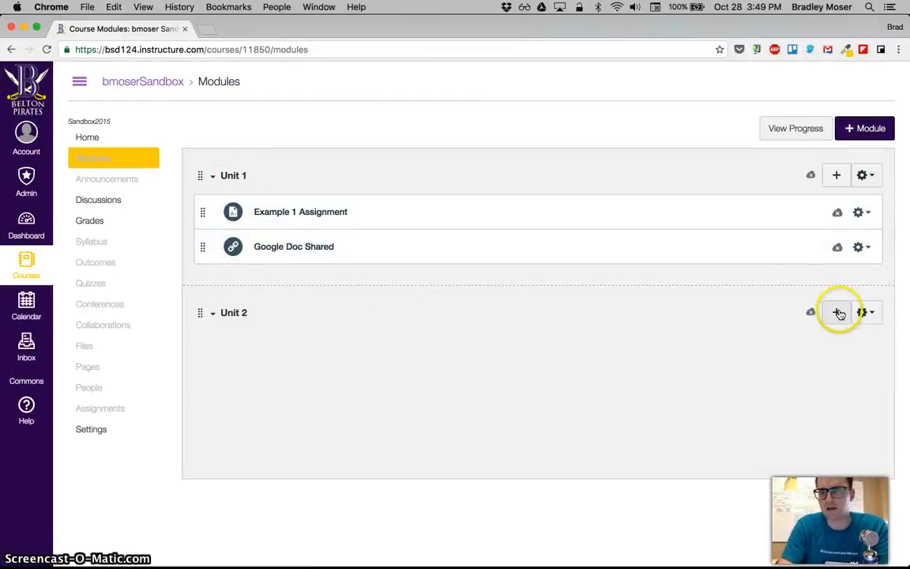
Move the Google Doc Shared item from Unit 1 into Unit 2 and publish both modules.
{"action": "left_click_drag", "start_coordinate": [202, 246], "coordinate": [202, 337]}
{"action": "left_click_drag", "start_coordinate": [197, 249], "coordinate": [211, 375]}
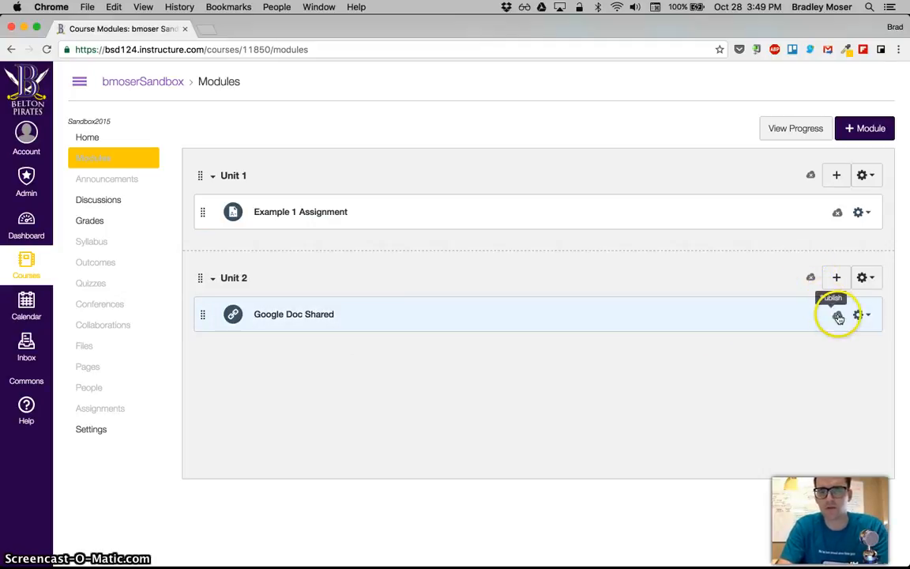
{"action": "left_click", "coordinate": [810, 278]}
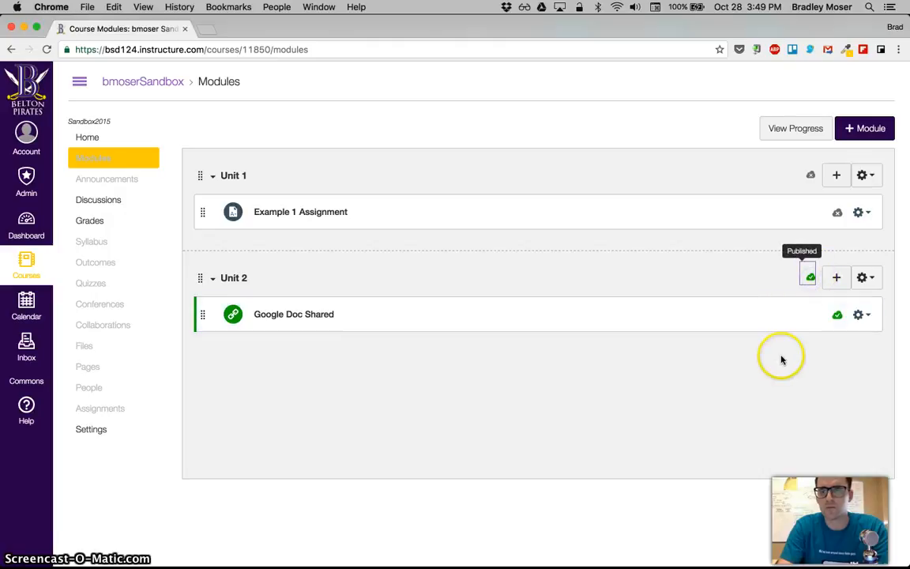
{"action": "left_click", "coordinate": [811, 177]}
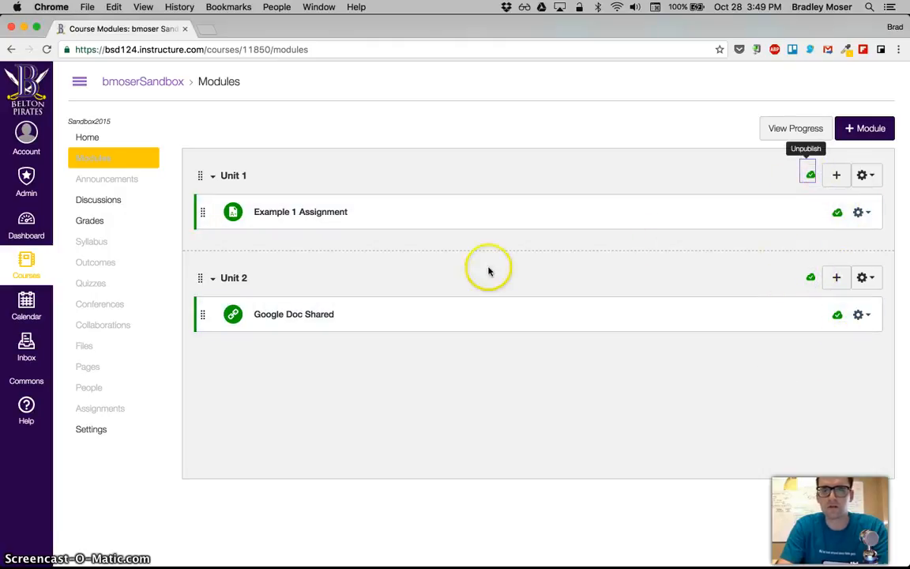
Switch the course to Student View and open the Google Doc Shared item in Unit 2.
{"action": "left_click", "coordinate": [92, 437]}
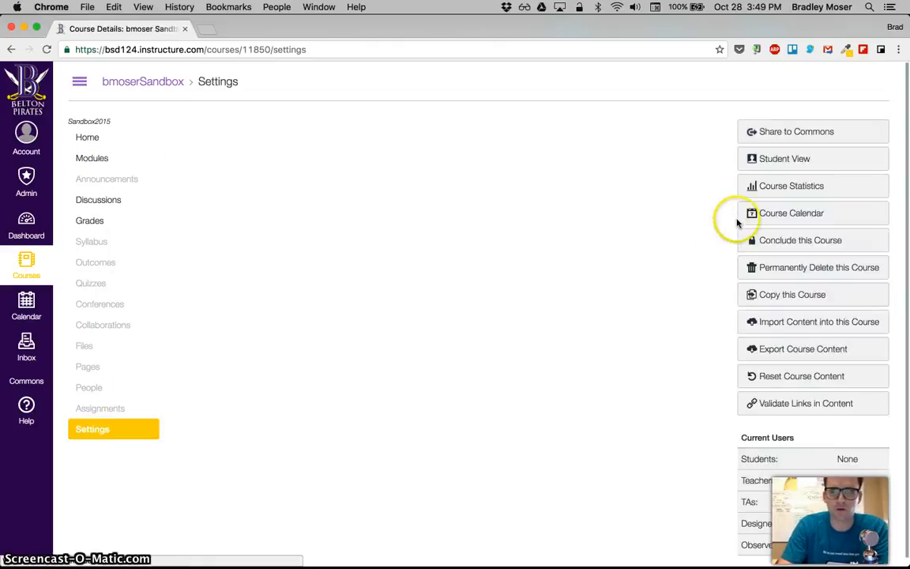
{"action": "left_click", "coordinate": [779, 161]}
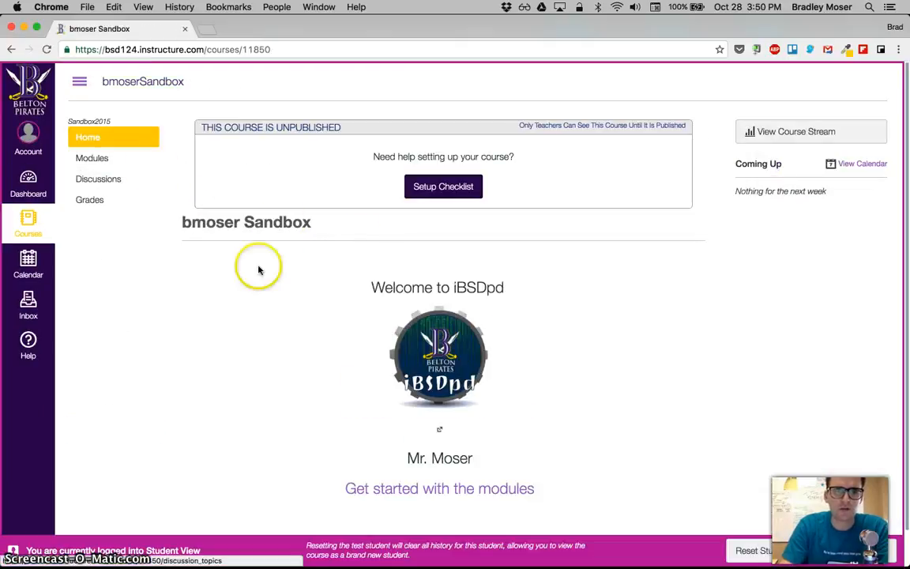
{"action": "scroll", "coordinate": [518, 275], "scroll_direction": "down", "scroll_amount": 1}
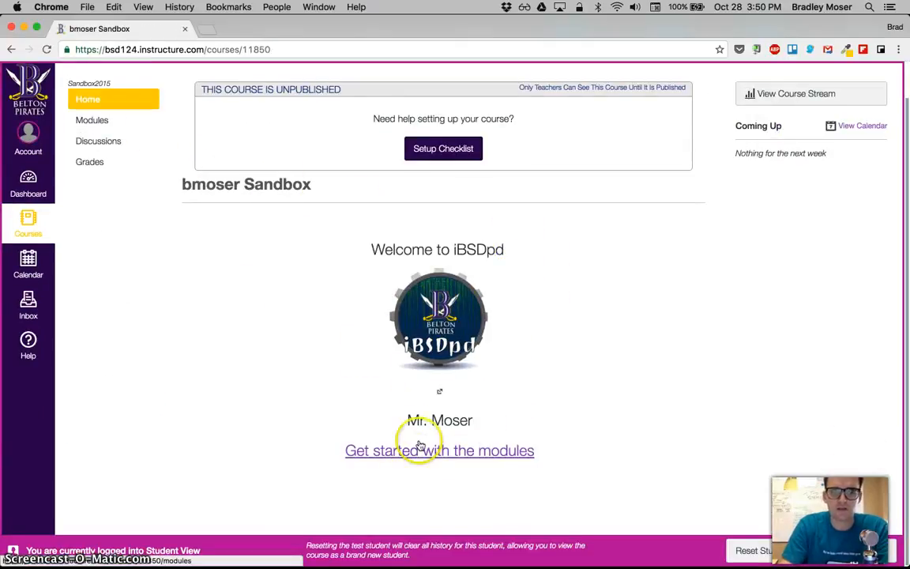
{"action": "left_click", "coordinate": [93, 122]}
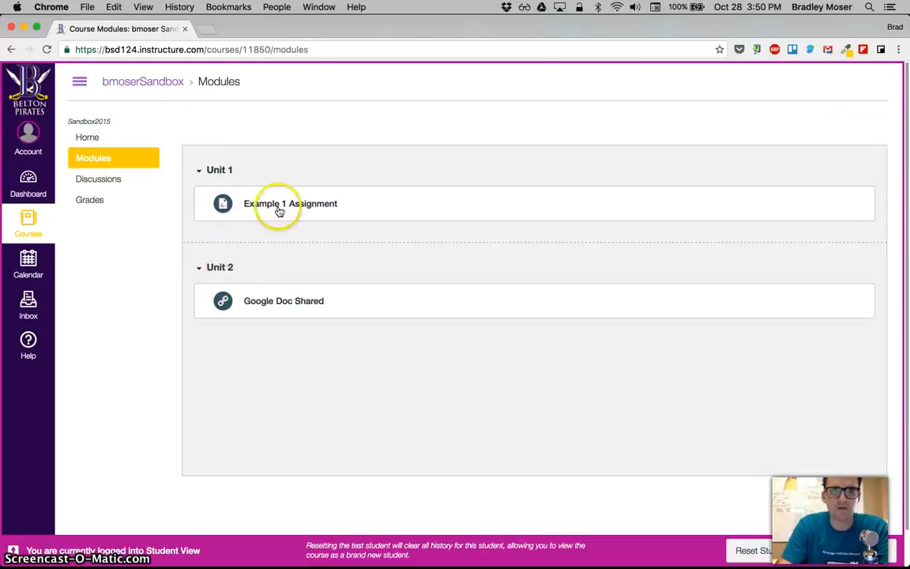
{"action": "left_click", "coordinate": [279, 303]}
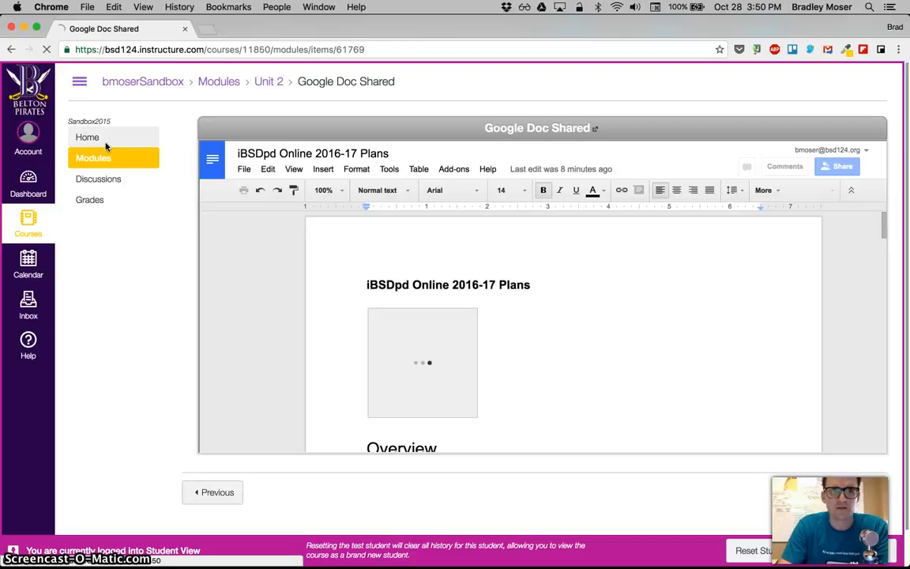
Look through the embedded iBSDpd Online 2016-17 Plans document as a student and leave Student View.
{"action": "scroll", "coordinate": [419, 265], "scroll_direction": "down", "scroll_amount": 2}
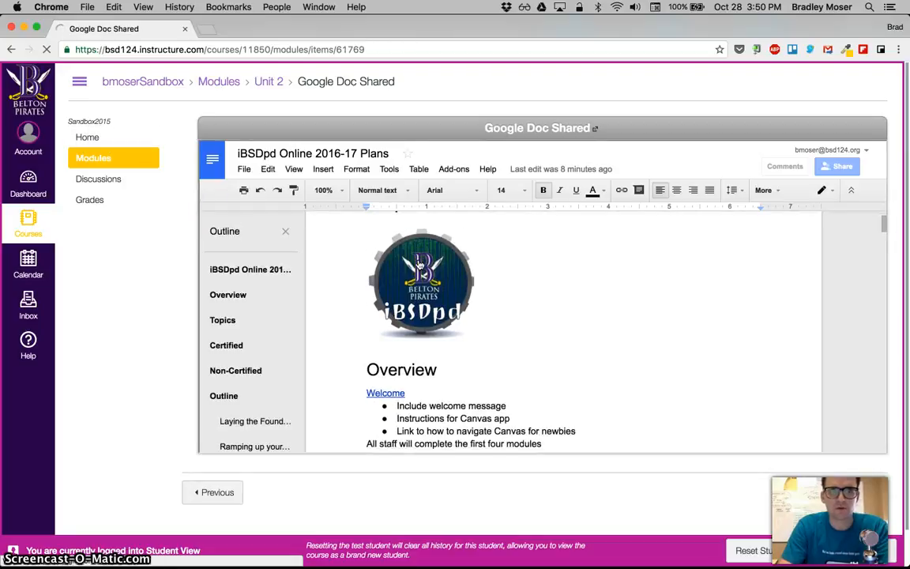
{"action": "scroll", "coordinate": [548, 282], "scroll_direction": "up", "scroll_amount": 2}
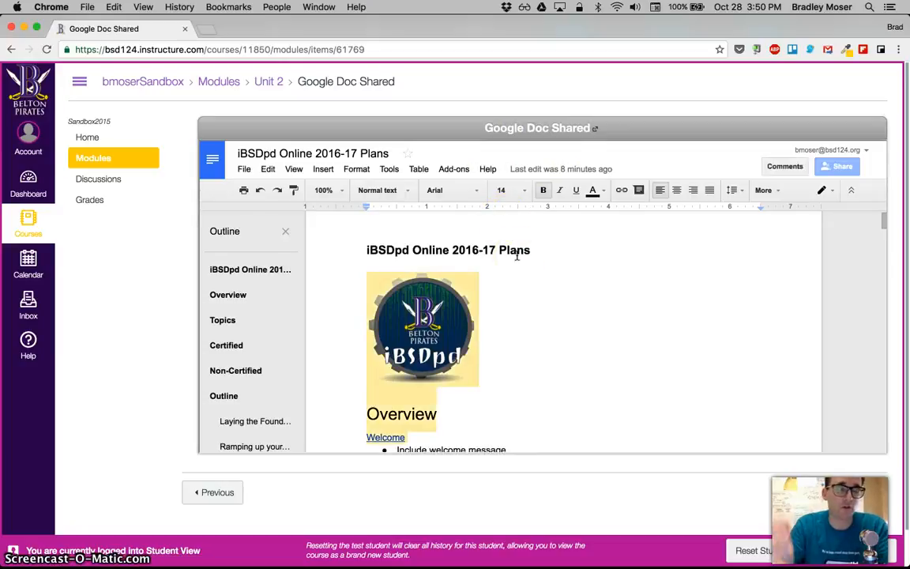
{"action": "left_click", "coordinate": [530, 297]}
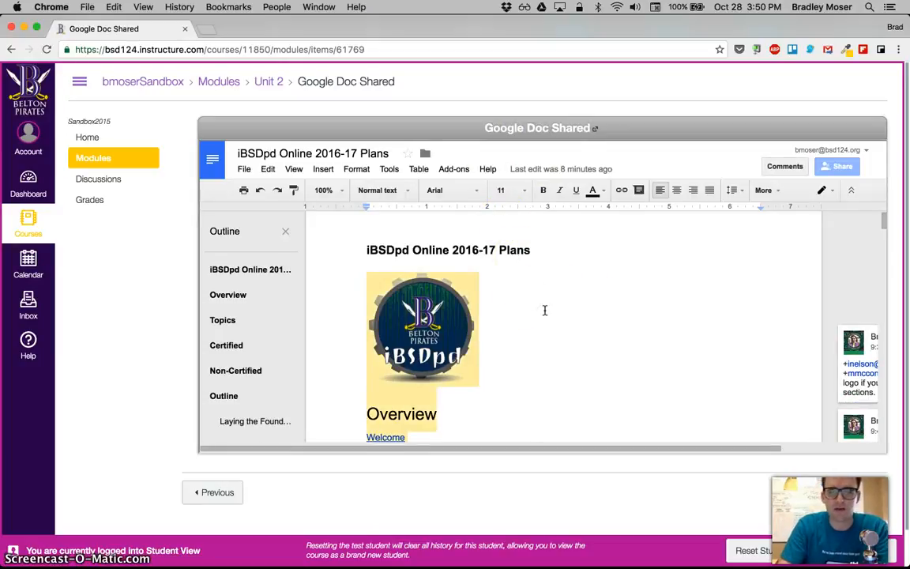
{"action": "scroll", "coordinate": [544, 308], "scroll_direction": "down", "scroll_amount": 5}
{"action": "scroll", "coordinate": [545, 303], "scroll_direction": "up", "scroll_amount": 3}
{"action": "scroll", "coordinate": [544, 303], "scroll_direction": "up", "scroll_amount": 4}
{"action": "left_click", "coordinate": [680, 388]}
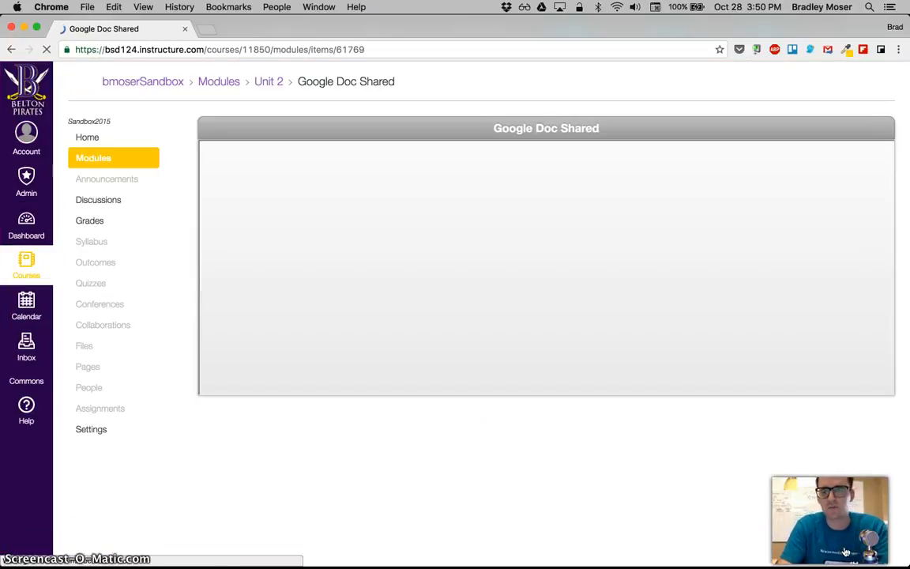
{"action": "left_click", "coordinate": [430, 354]}
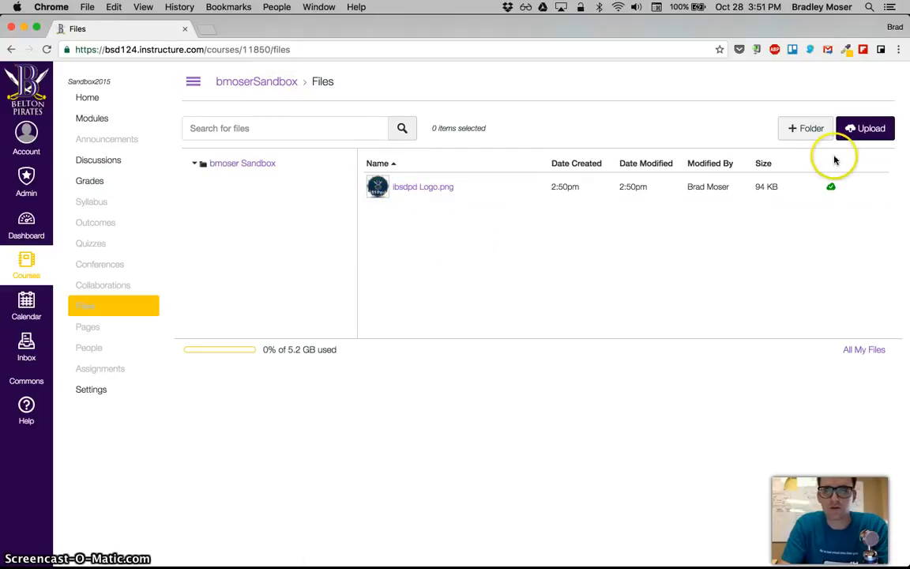
{"action": "left_click", "coordinate": [794, 128]}
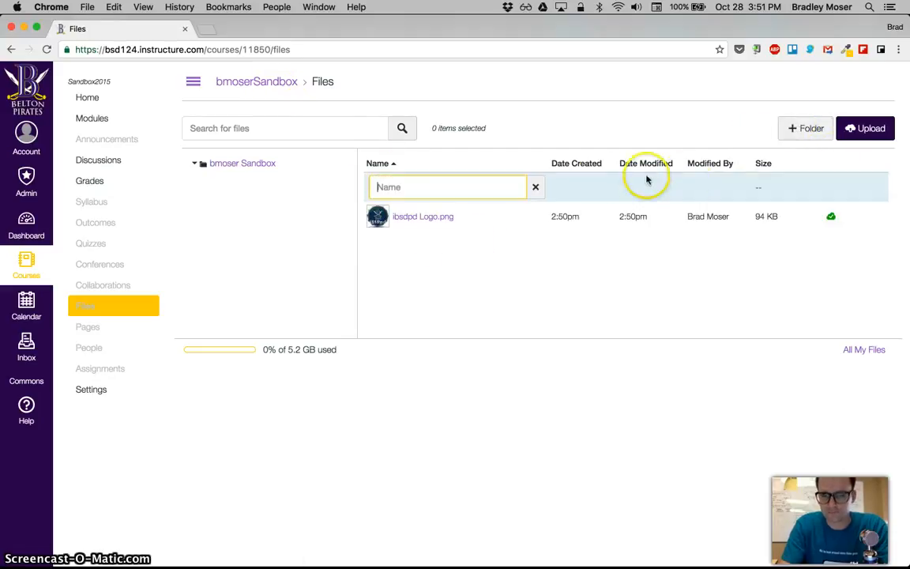
{"action": "left_click", "coordinate": [537, 188]}
{"action": "left_click", "coordinate": [537, 190]}
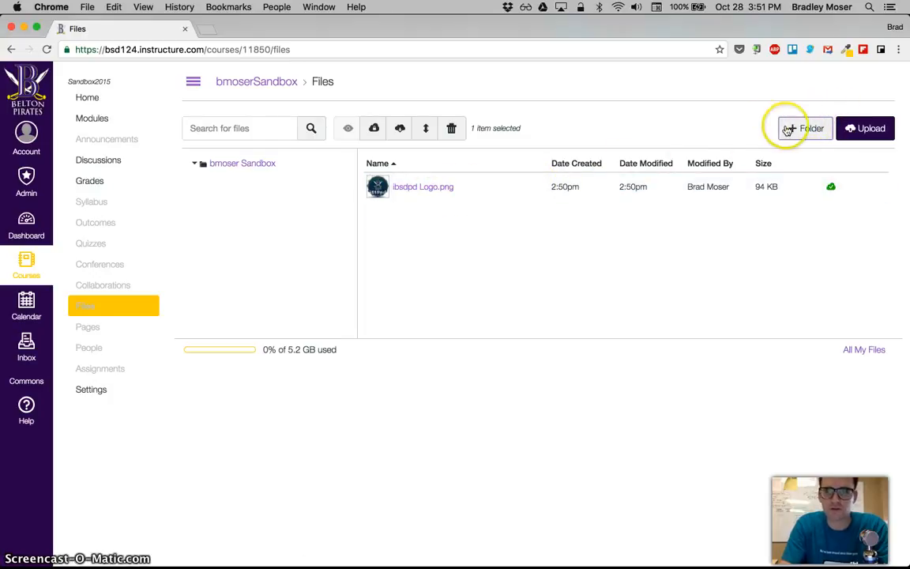
Try to upload ibsdpd Logo.png from the Canvas Files iBSDpd folder on the Desktop to the course files.
{"action": "left_click", "coordinate": [877, 129]}
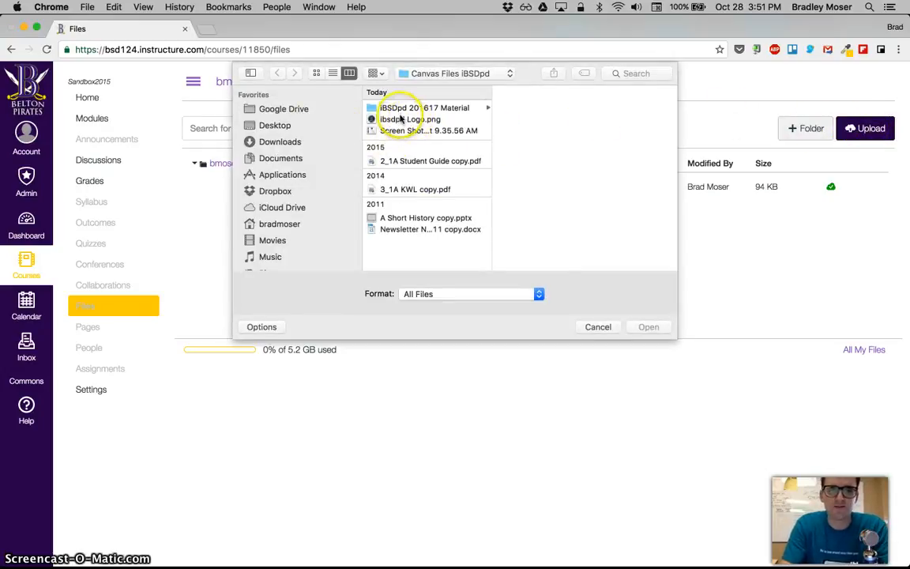
{"action": "left_click", "coordinate": [399, 108]}
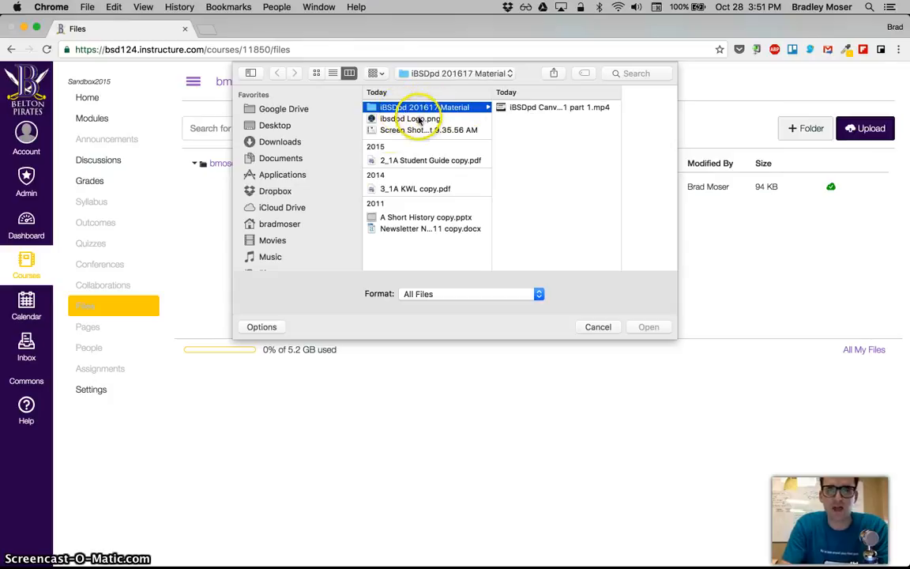
{"action": "left_click", "coordinate": [274, 127]}
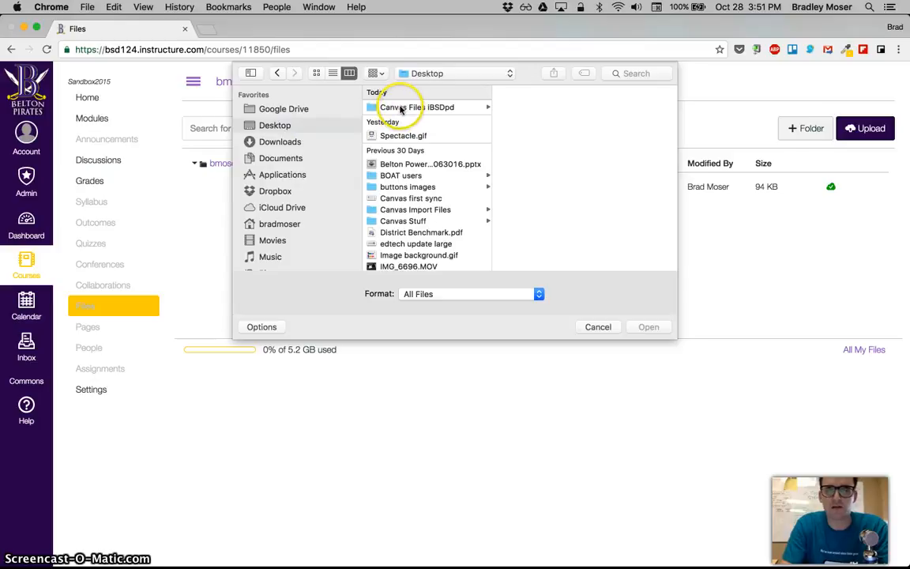
{"action": "left_click", "coordinate": [403, 108]}
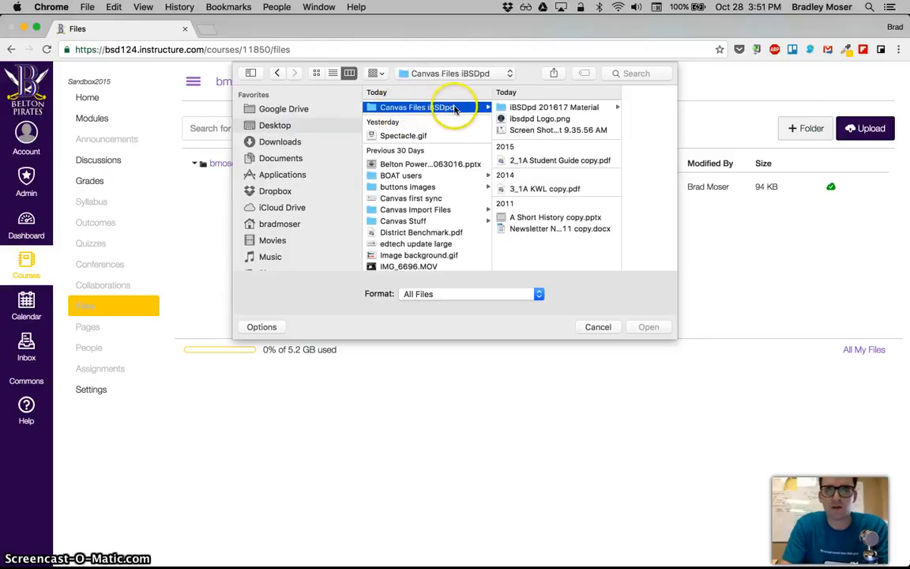
{"action": "double_click", "coordinate": [549, 119]}
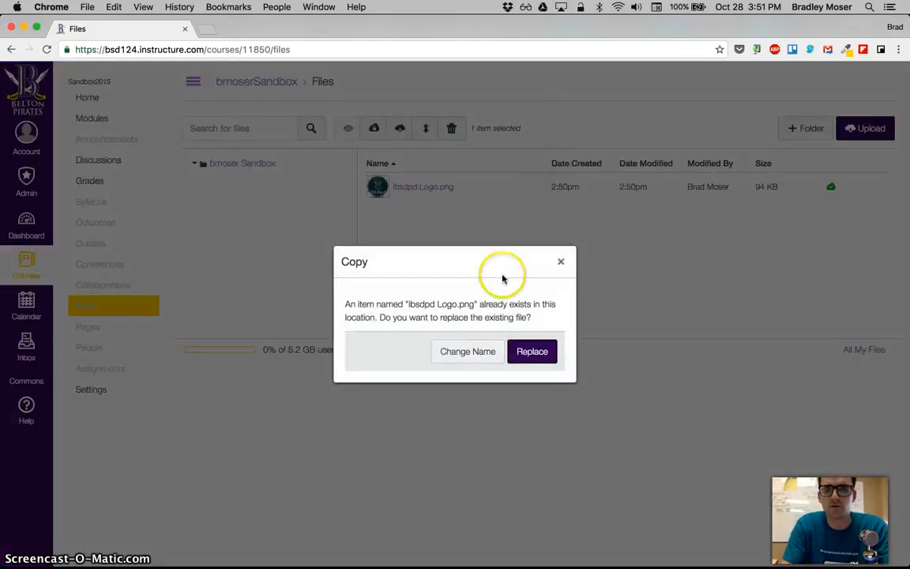
{"action": "left_click", "coordinate": [561, 261]}
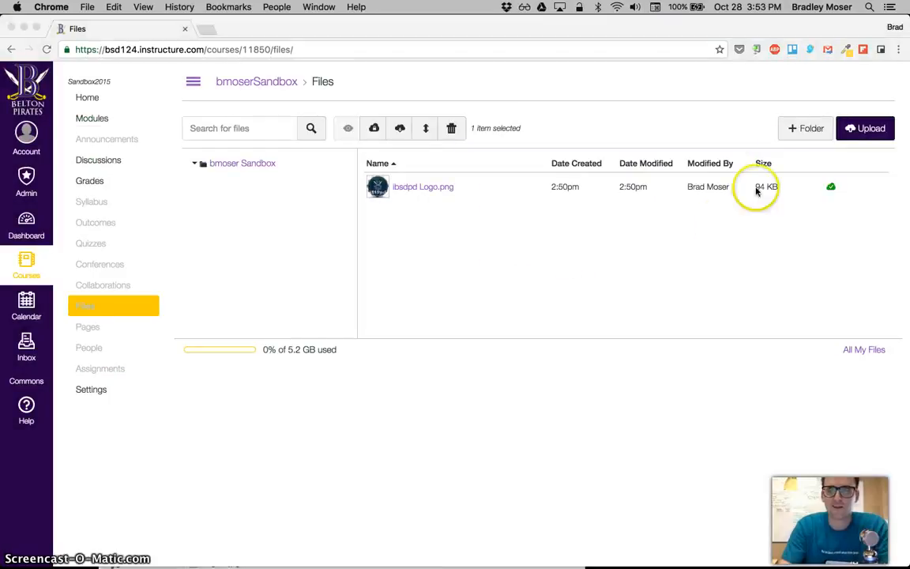
Create a new folder named "Folder" in the course files and open it.
{"action": "left_click", "coordinate": [802, 128]}
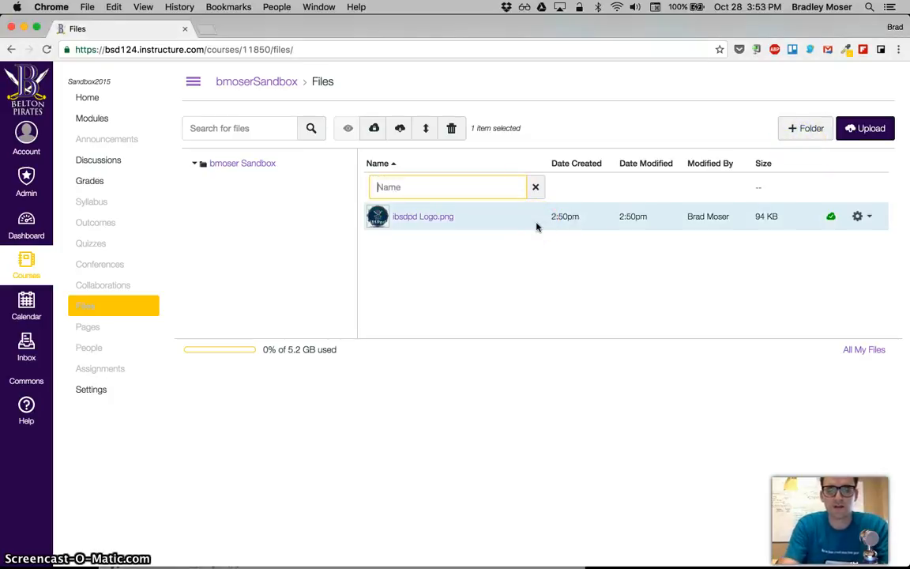
{"action": "type", "text": "Folder"}
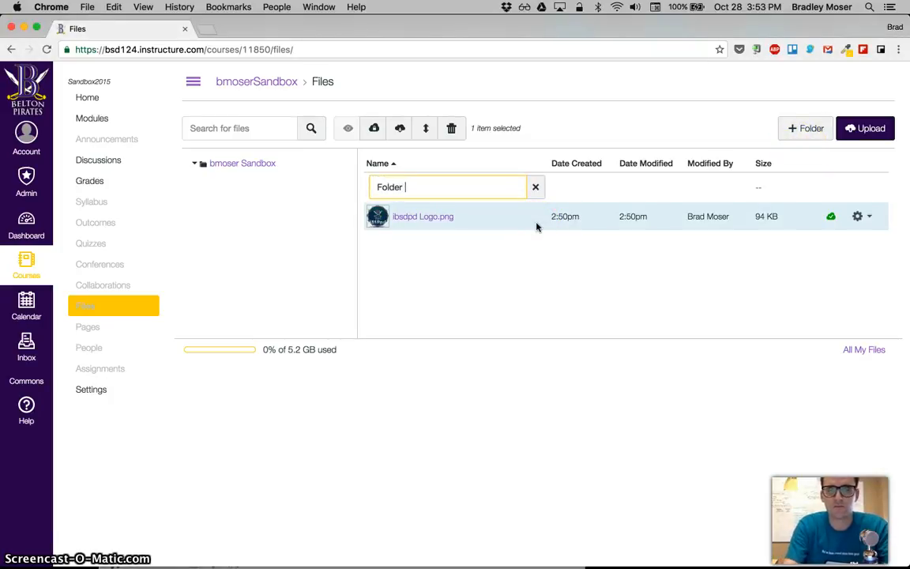
{"action": "key", "text": "Return"}
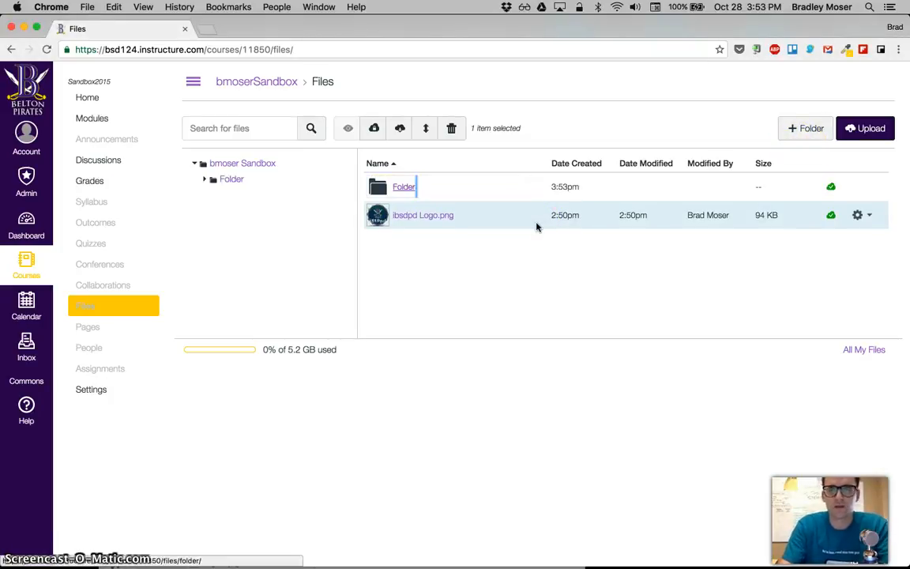
{"action": "left_click", "coordinate": [403, 188]}
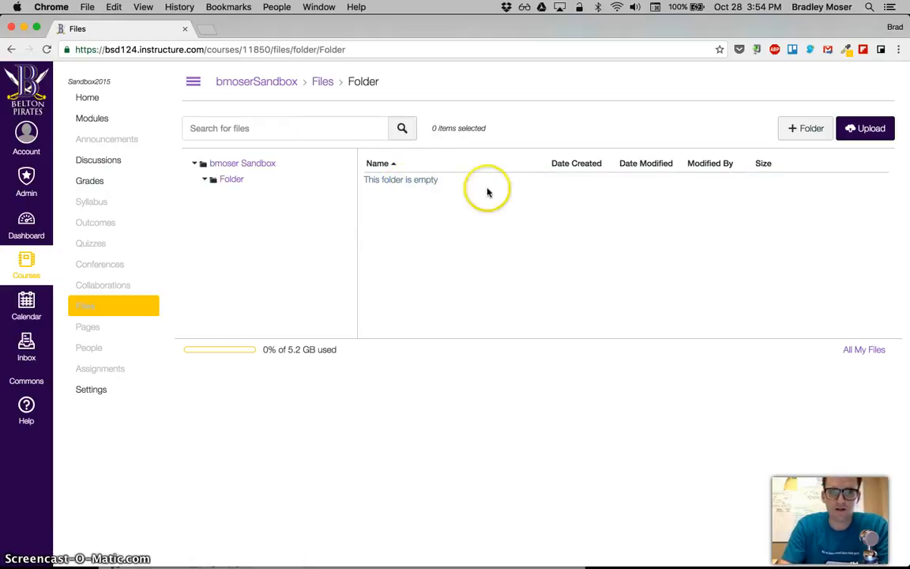
Upload ibsdpd Logo.png, the 9.35.56 AM screenshot, 2_1A Student Guide copy.pdf, A Short History copy.pptx and the Newsletter copy.docx from Canvas Files iBSDpd to the open folder.
{"action": "left_click", "coordinate": [864, 130]}
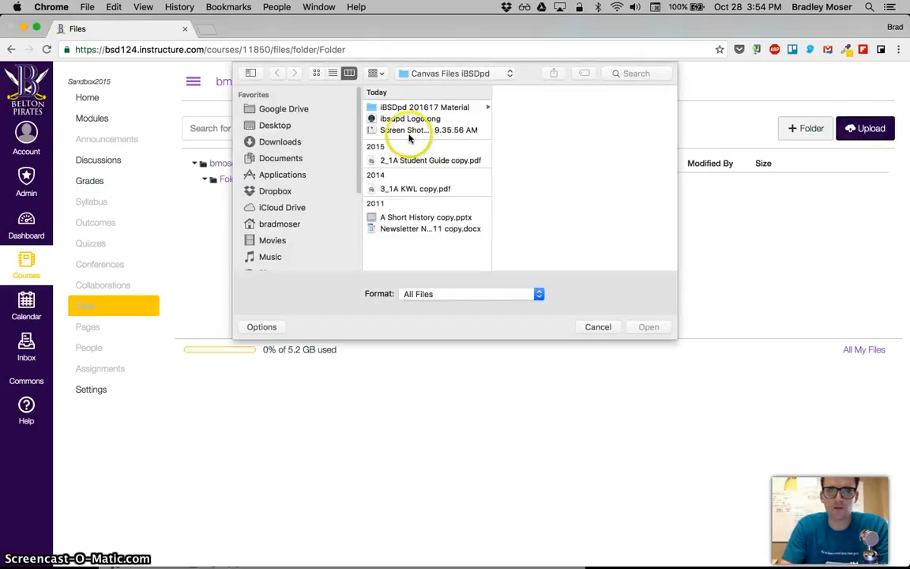
{"action": "left_click", "coordinate": [275, 126]}
{"action": "left_click", "coordinate": [431, 108]}
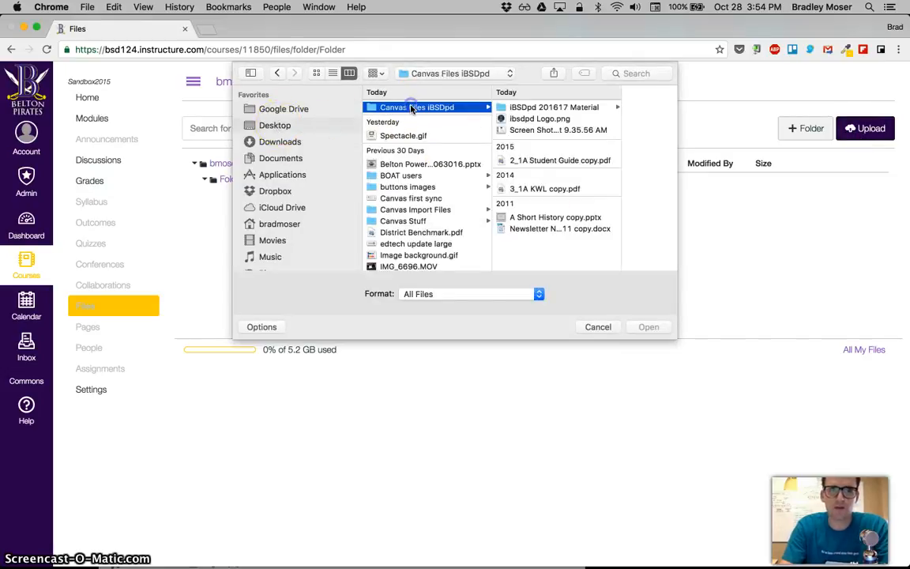
{"action": "left_click", "coordinate": [523, 130]}
{"action": "left_click", "coordinate": [491, 119]}
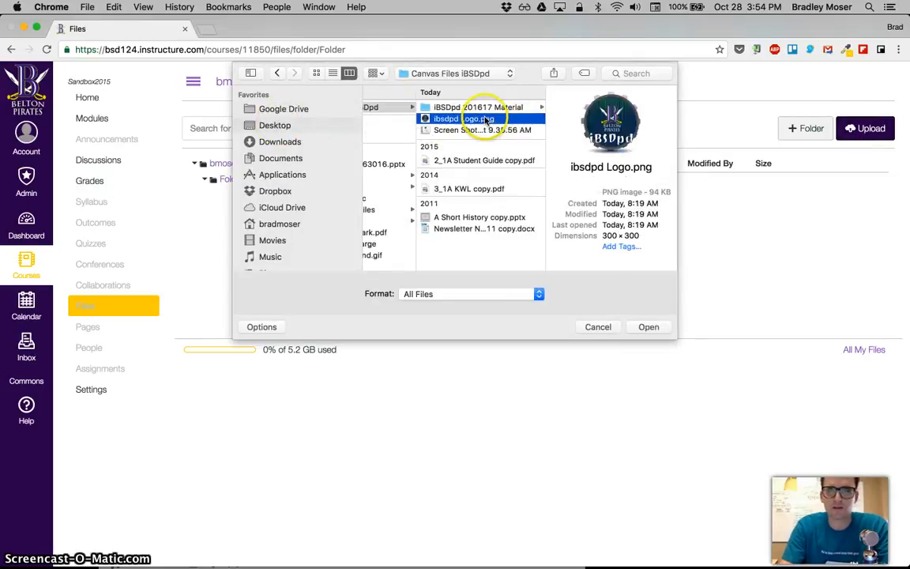
{"action": "left_click", "coordinate": [464, 130], "text": "shift"}
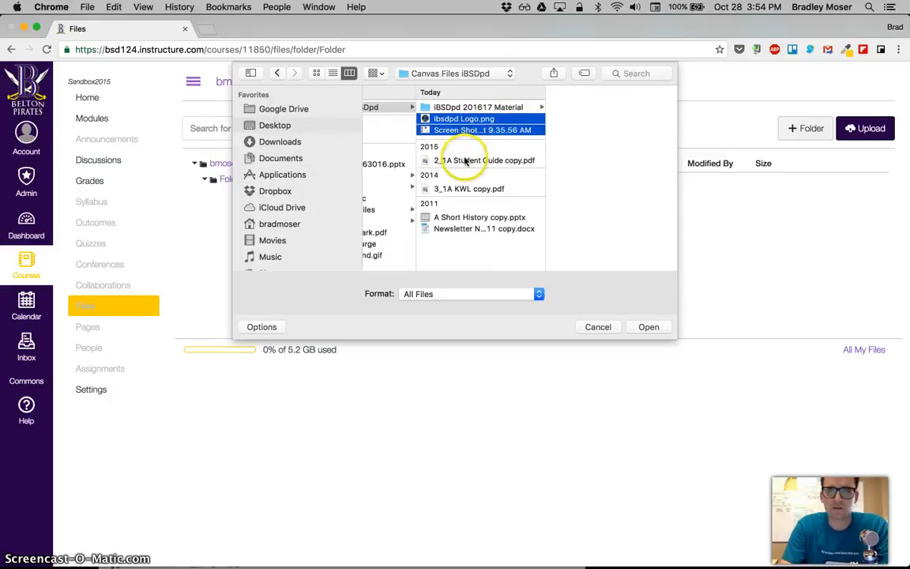
{"action": "left_click", "coordinate": [467, 161], "text": "shift"}
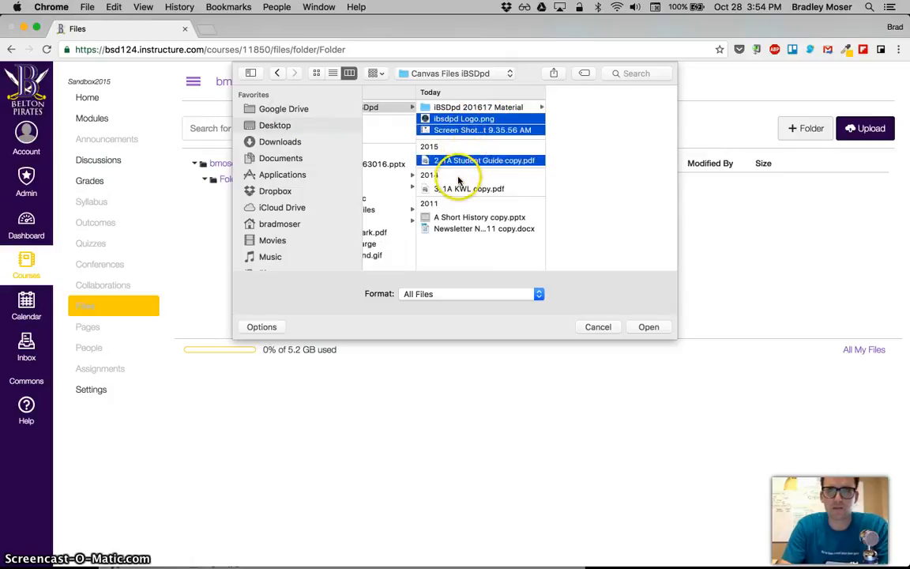
{"action": "left_click", "coordinate": [465, 218], "text": "super"}
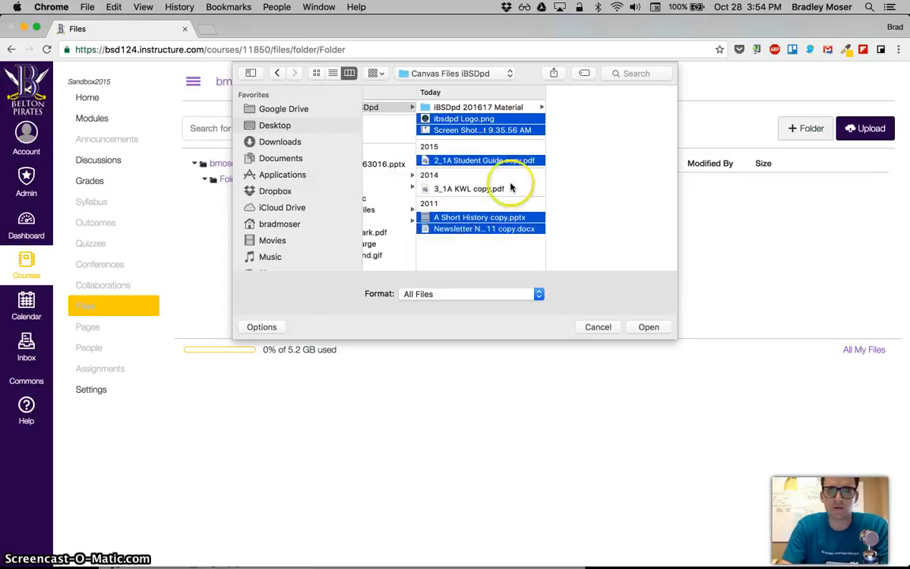
{"action": "left_click", "coordinate": [642, 328]}
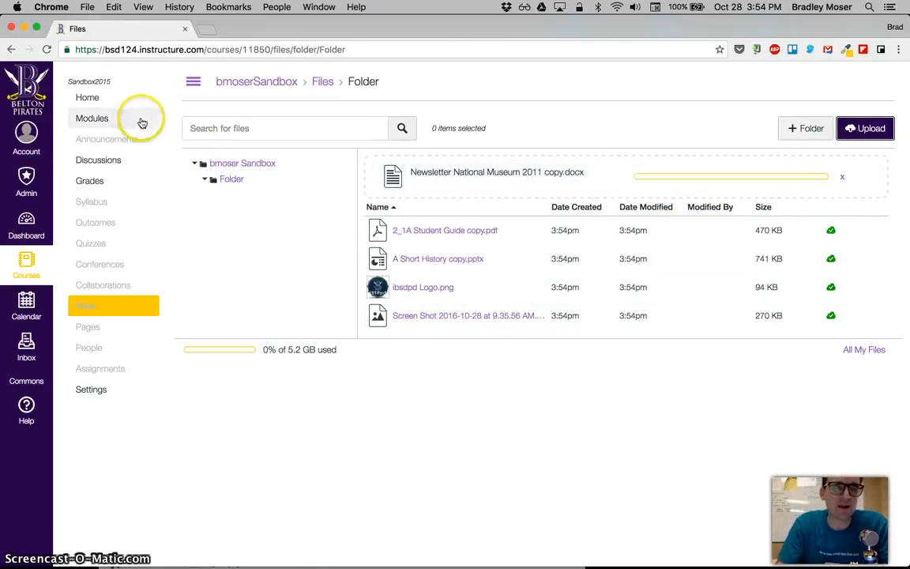
Edit the course Homepage, insert a link to 2_1A Student Guide copy.pdf from Folder below "Get started with the modules", and save the page.
{"action": "left_click", "coordinate": [102, 103], "text": "super"}
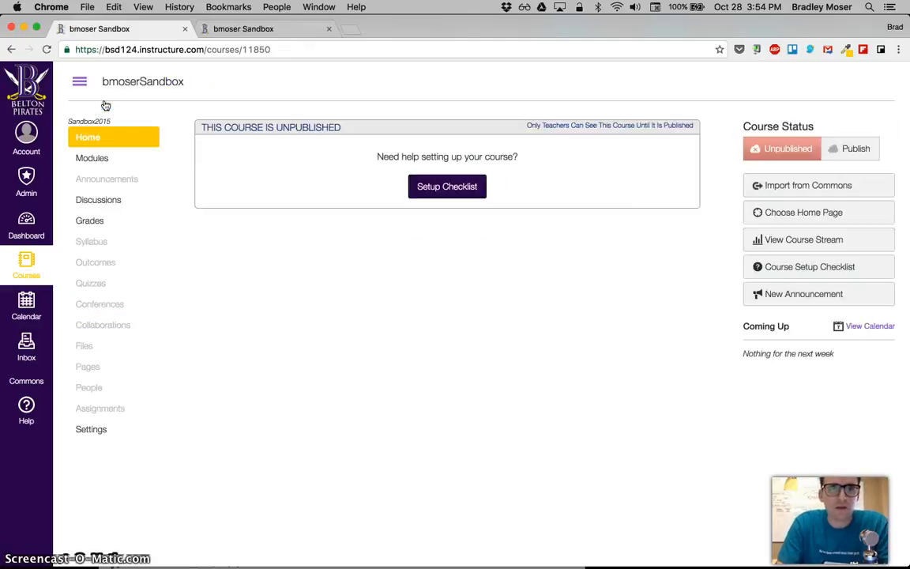
{"action": "left_click", "coordinate": [656, 224]}
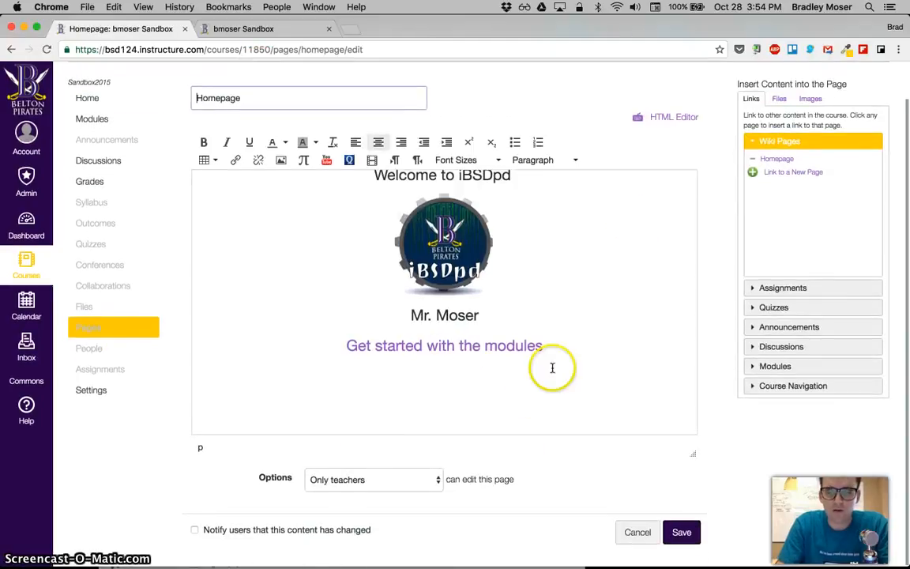
{"action": "left_click", "coordinate": [778, 99]}
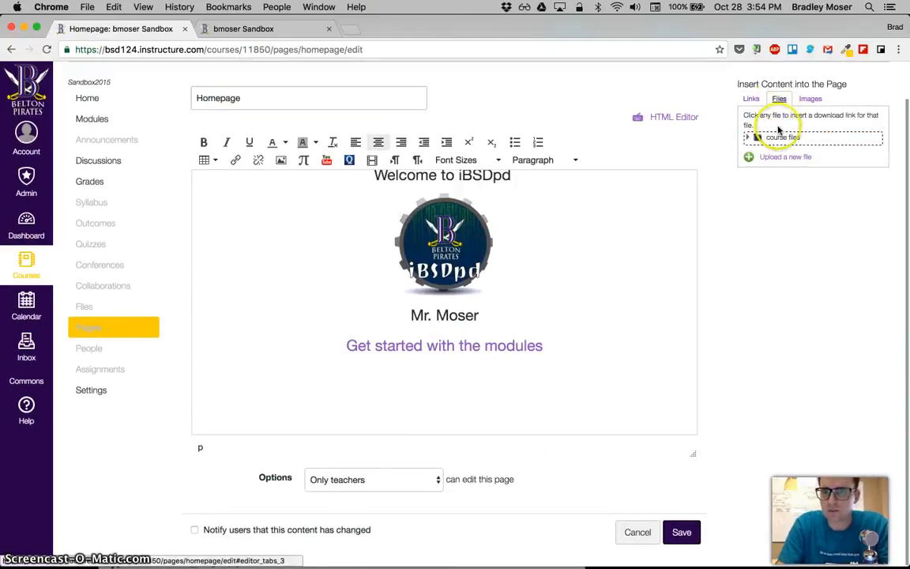
{"action": "left_click", "coordinate": [749, 138]}
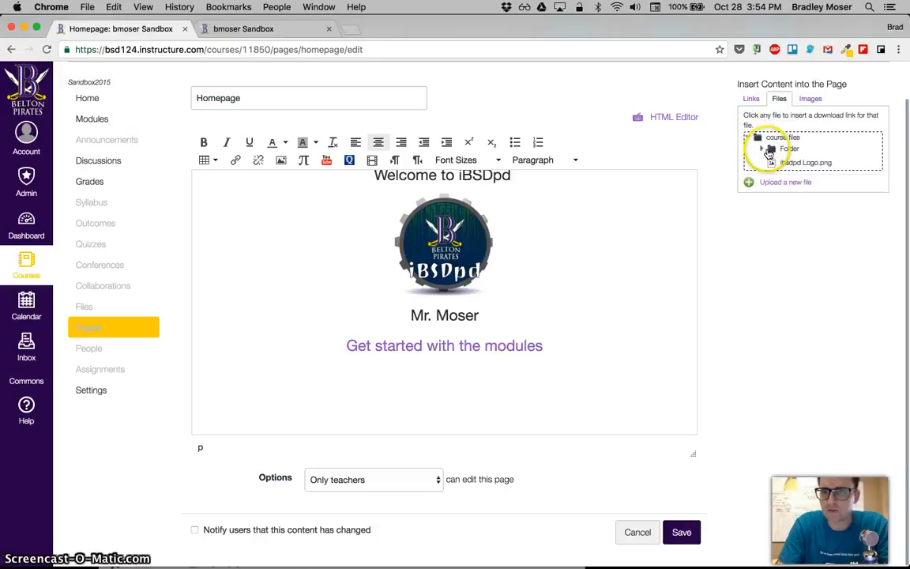
{"action": "left_click", "coordinate": [763, 150]}
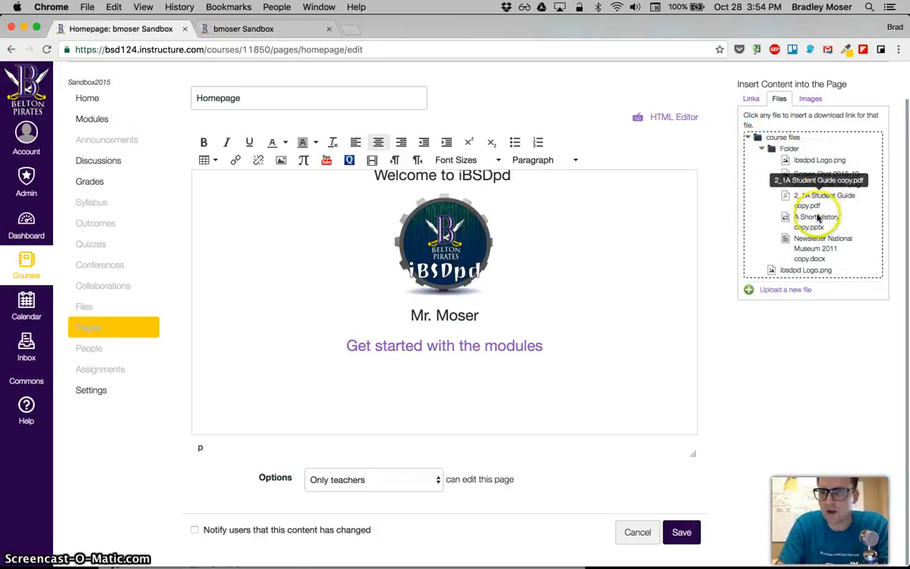
{"action": "left_click_drag", "start_coordinate": [790, 217], "coordinate": [799, 225]}
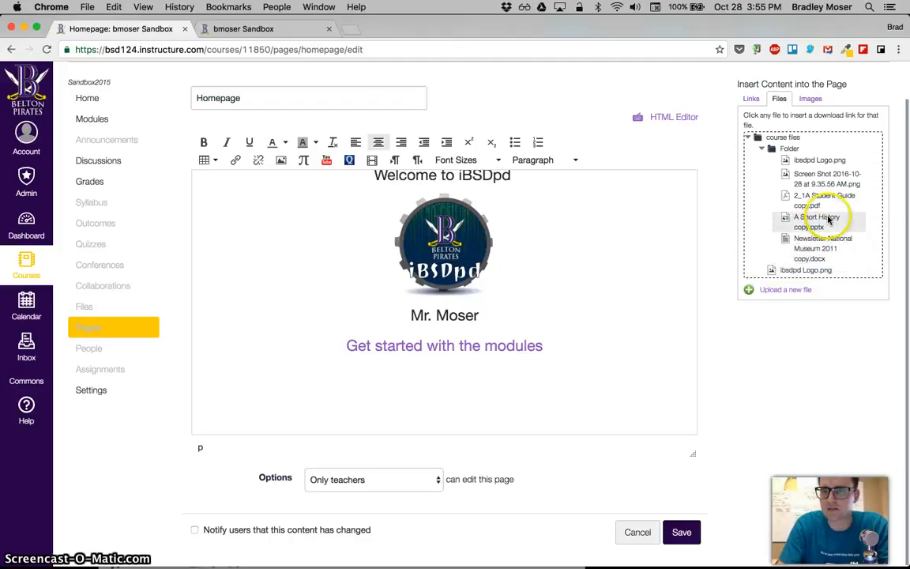
{"action": "left_click_drag", "start_coordinate": [814, 199], "coordinate": [415, 376]}
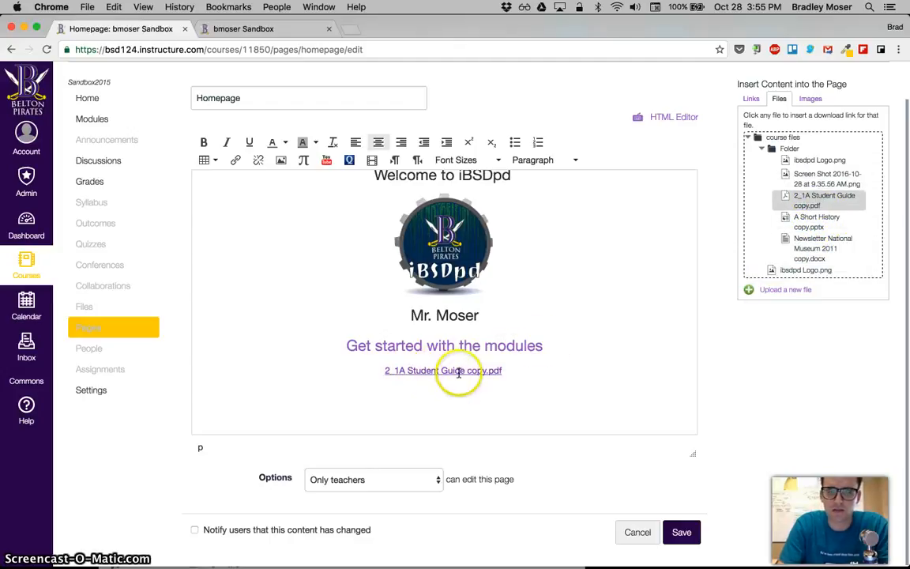
{"action": "left_click", "coordinate": [681, 533]}
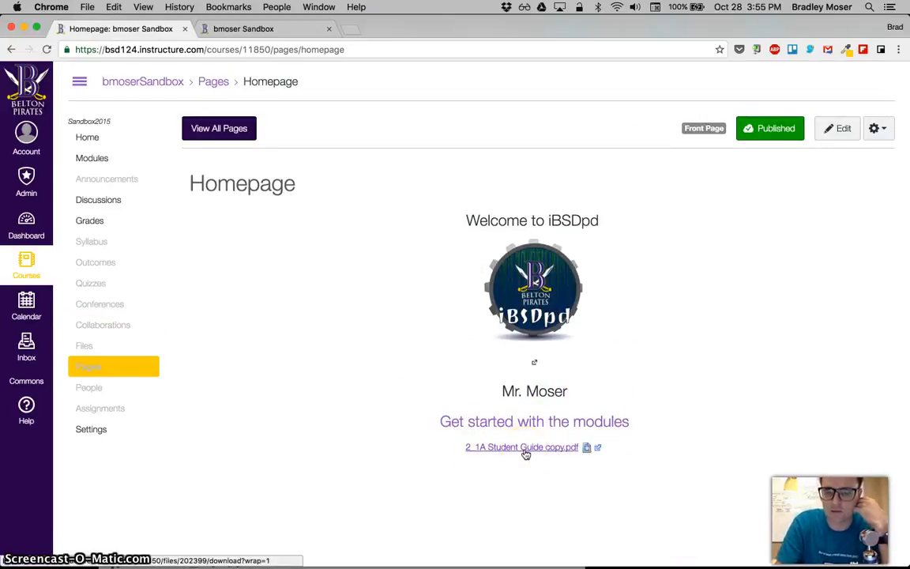
Preview 2_1A Student Guide copy.pdf inline on the Homepage and look through its pages.
{"action": "left_click", "coordinate": [585, 449]}
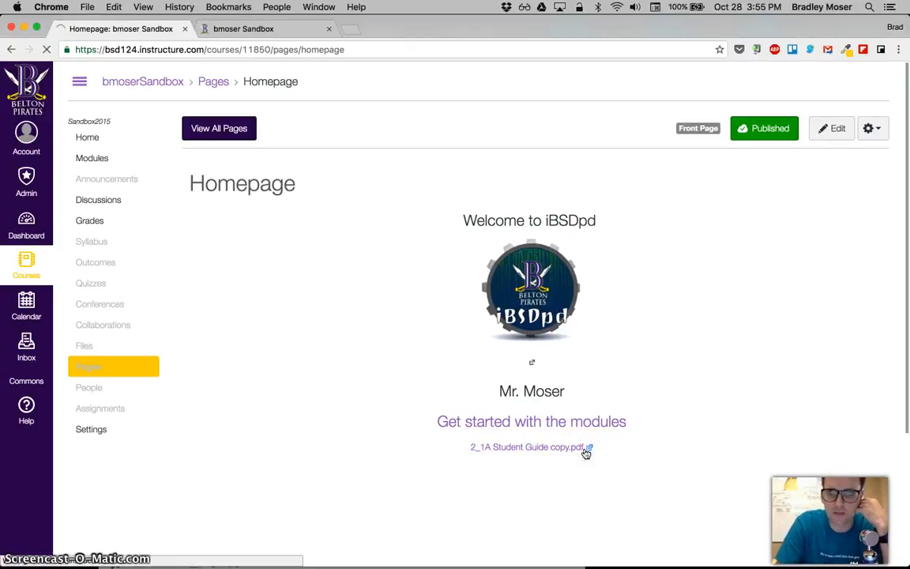
{"action": "scroll", "coordinate": [585, 453], "scroll_direction": "down", "scroll_amount": 3}
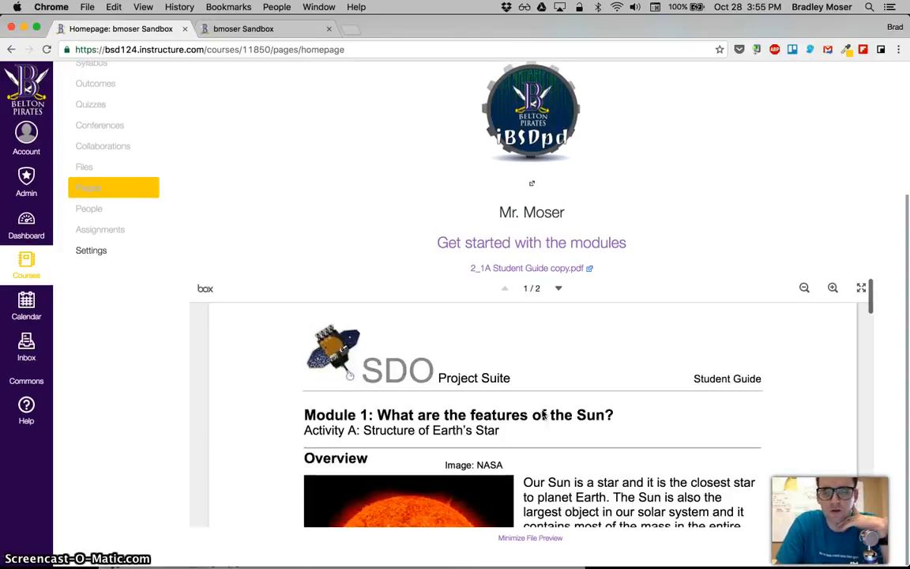
{"action": "scroll", "coordinate": [541, 413], "scroll_direction": "down", "scroll_amount": 5}
{"action": "scroll", "coordinate": [542, 414], "scroll_direction": "down", "scroll_amount": 4}
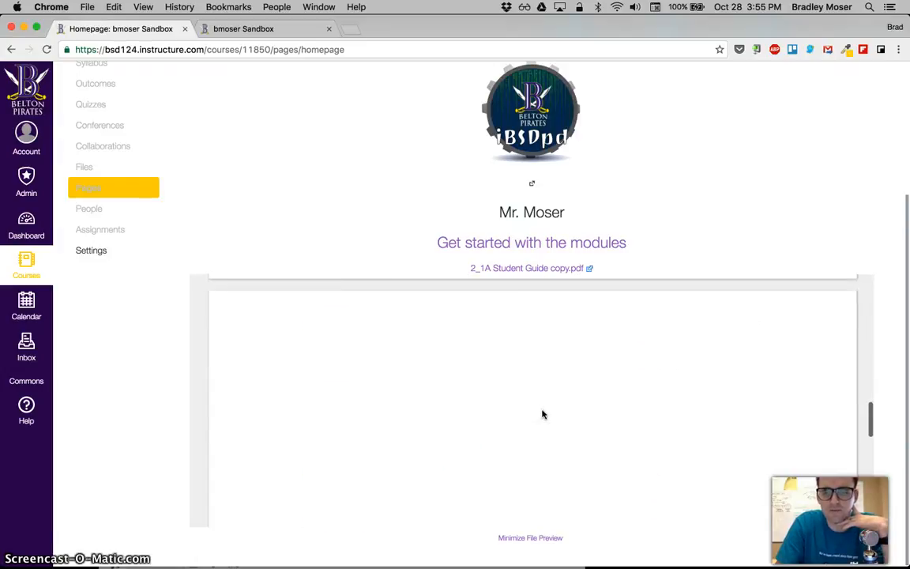
{"action": "scroll", "coordinate": [541, 414], "scroll_direction": "up", "scroll_amount": 3}
{"action": "scroll", "coordinate": [542, 413], "scroll_direction": "up", "scroll_amount": 6}
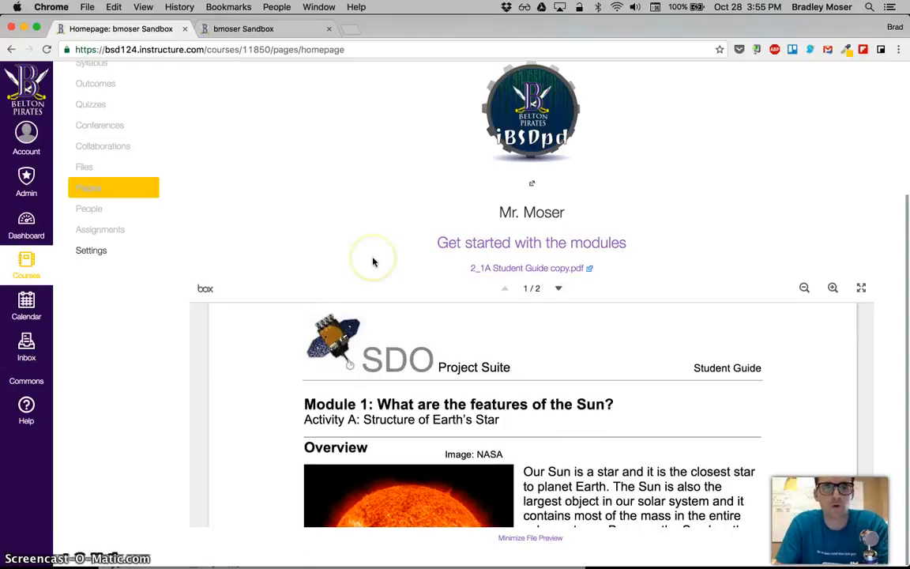
Switch to the iBSDpd Online 2016-17 Plans document, check the Uploading files item, and return to the Canvas course.
{"action": "key", "text": "ctrl+Left"}
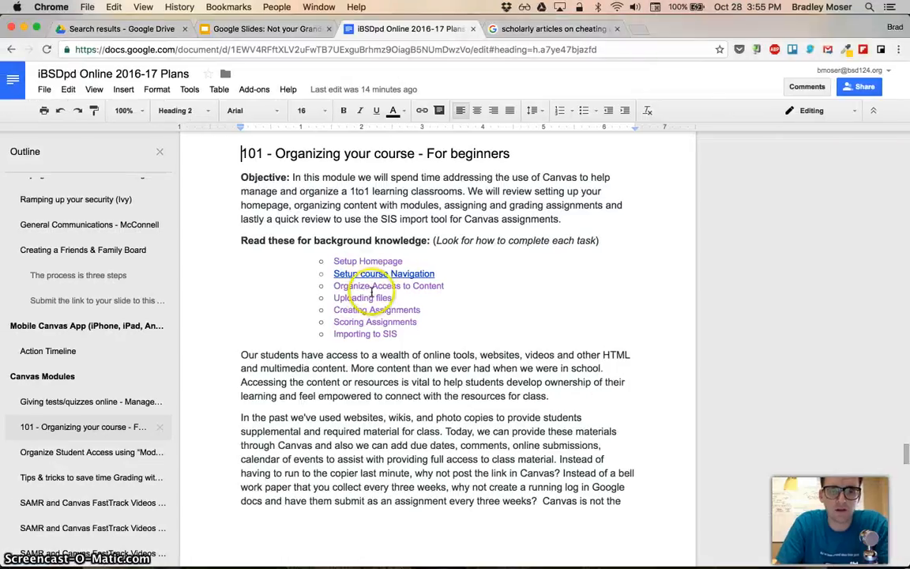
{"action": "left_click", "coordinate": [363, 298]}
{"action": "key", "text": "ctrl+Right"}
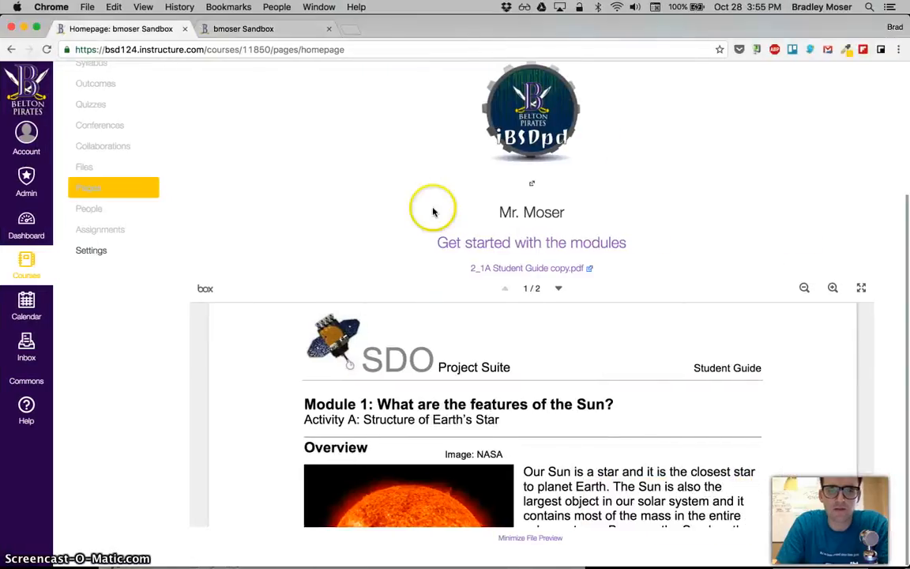
Open the Homepage for editing again and view the course files available for insertion.
{"action": "scroll", "coordinate": [433, 210], "scroll_direction": "up", "scroll_amount": 5}
{"action": "scroll", "coordinate": [435, 211], "scroll_direction": "down", "scroll_amount": 1}
{"action": "left_click", "coordinate": [839, 130]}
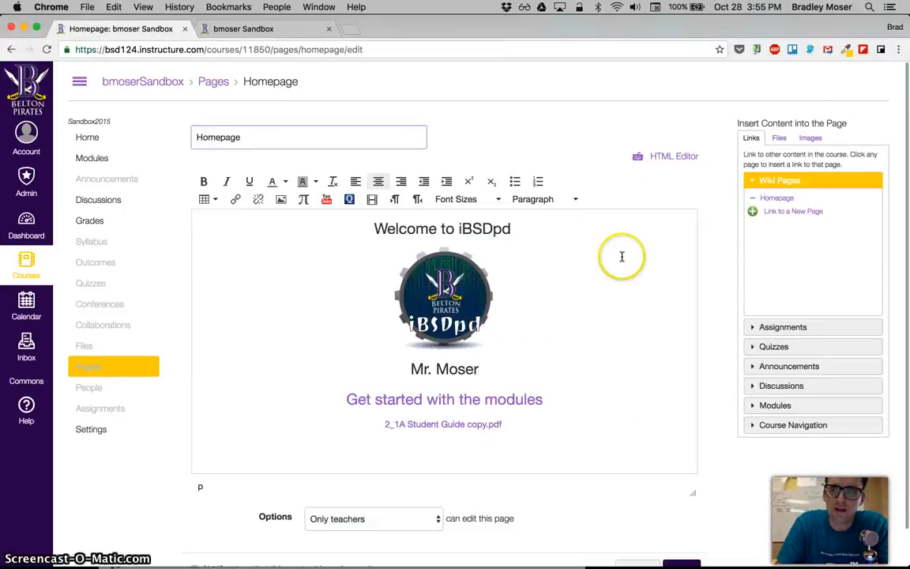
{"action": "left_click", "coordinate": [779, 139]}
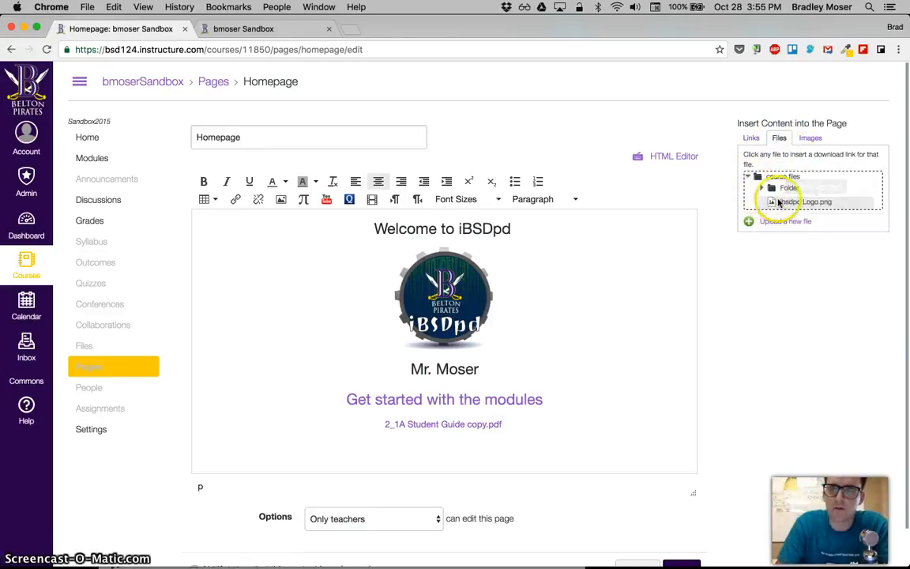
{"action": "scroll", "coordinate": [565, 345], "scroll_direction": "down", "scroll_amount": 2}
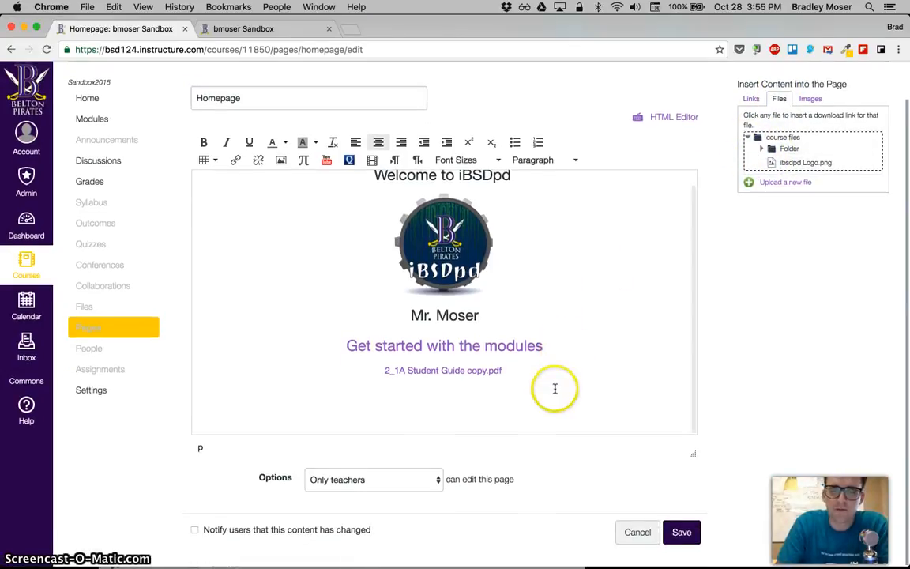
Review the remaining tasks of the 101 - Organizing your course section in the Google Doc, then return to the Canvas course modules.
{"action": "key", "text": "ctrl+Left"}
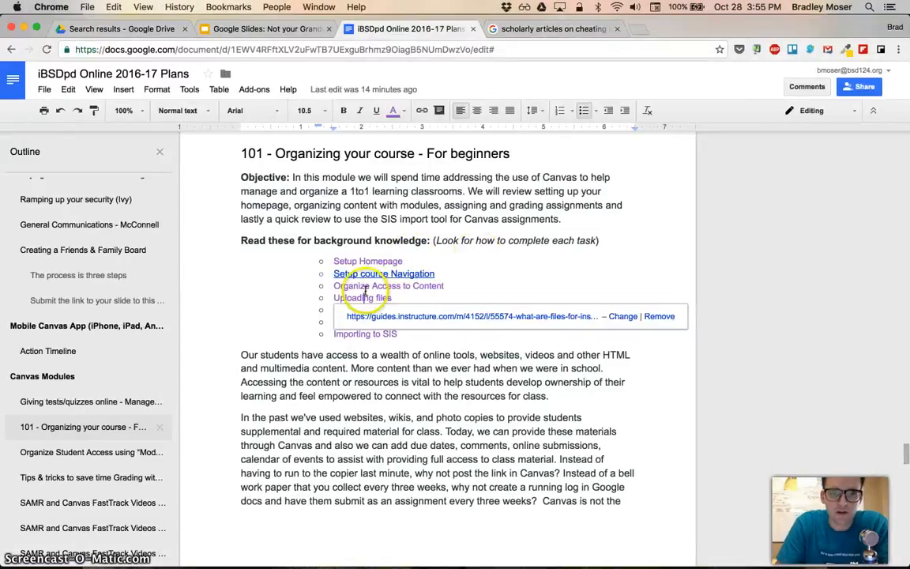
{"action": "left_click", "coordinate": [406, 288]}
{"action": "left_click", "coordinate": [427, 348]}
{"action": "left_click", "coordinate": [363, 321]}
{"action": "key", "text": "ctrl+Right"}
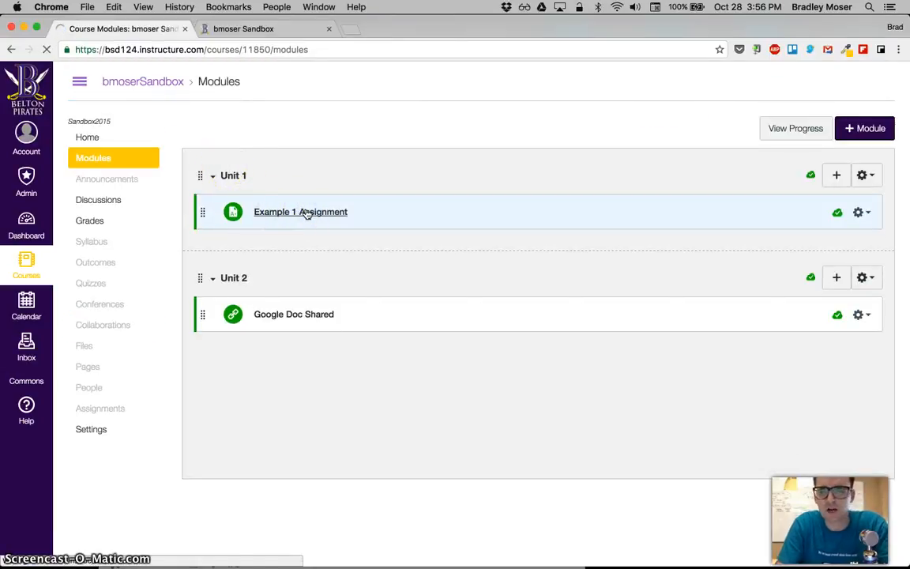
Open Example 1 Assignment from Unit 1 for editing and enter the description "Complete the following tasks.".
{"action": "left_click", "coordinate": [306, 212]}
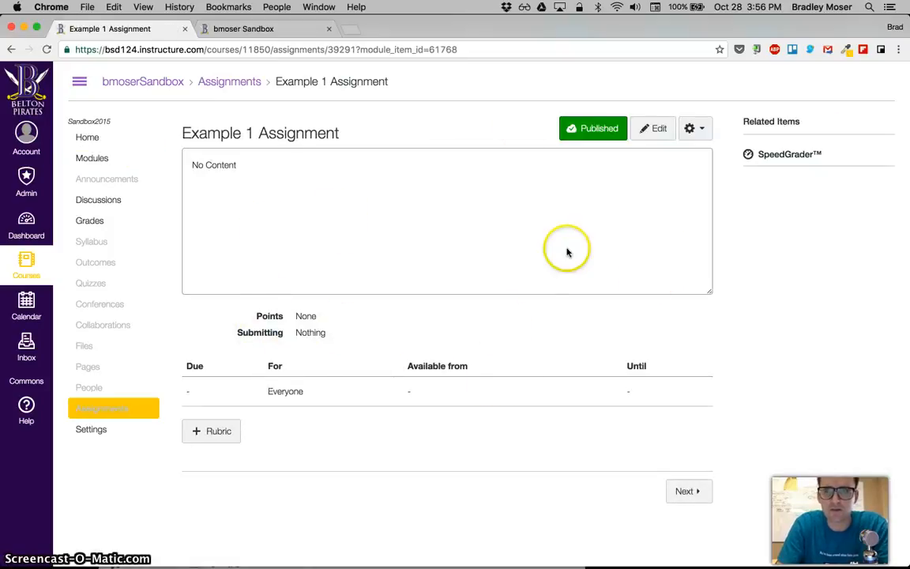
{"action": "left_click", "coordinate": [652, 130]}
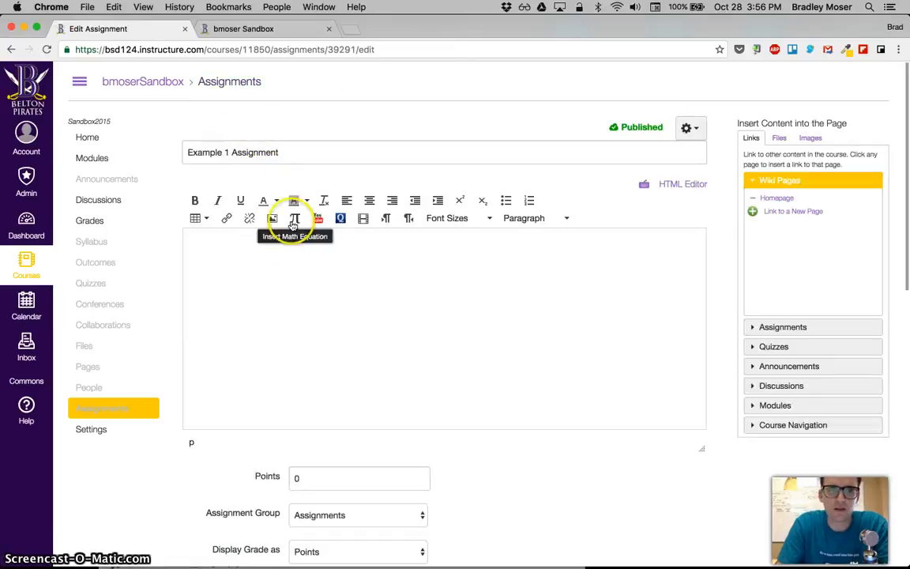
{"action": "left_click", "coordinate": [281, 278]}
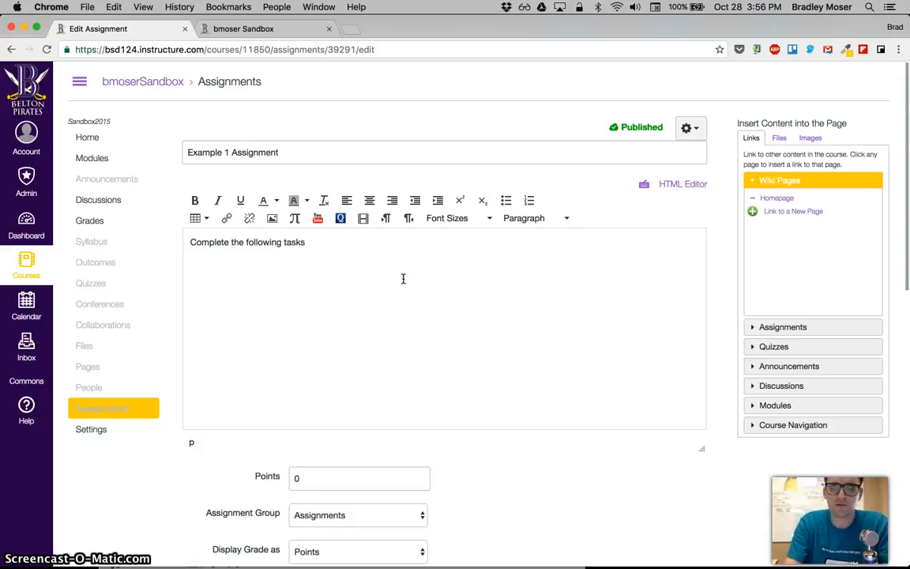
Record a short webcam media comment and save it into the assignment description below the text.
{"action": "left_click", "coordinate": [362, 218]}
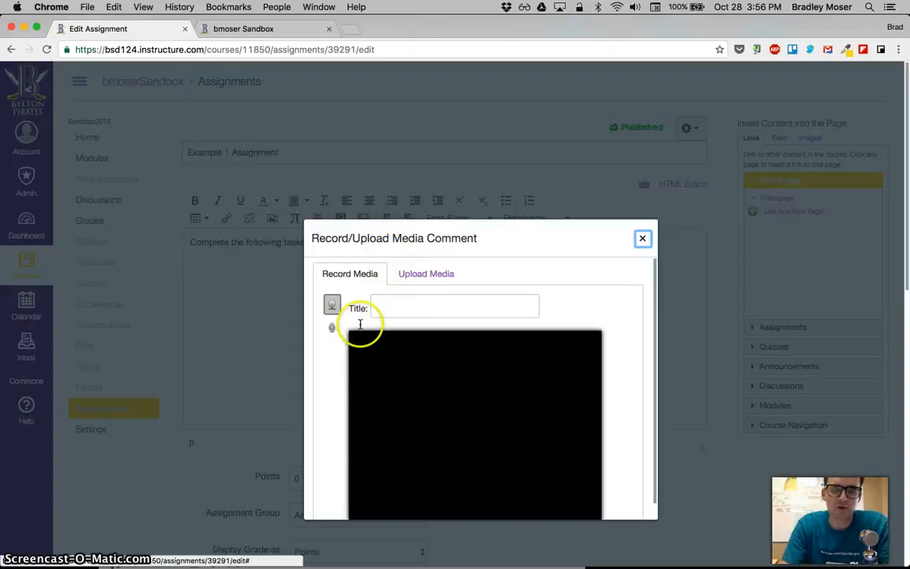
{"action": "left_click_drag", "start_coordinate": [389, 237], "coordinate": [387, 167]}
{"action": "left_click", "coordinate": [477, 356]}
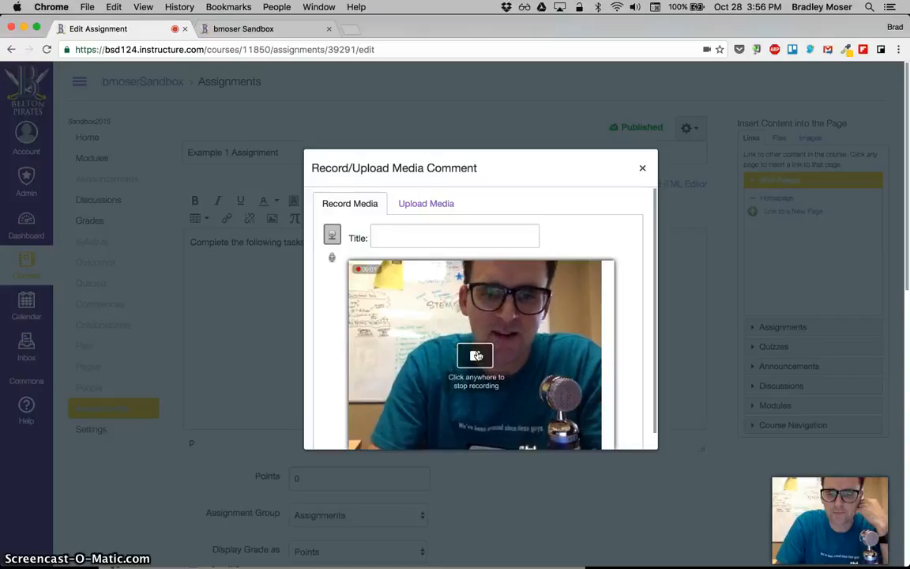
{"action": "left_click", "coordinate": [478, 355]}
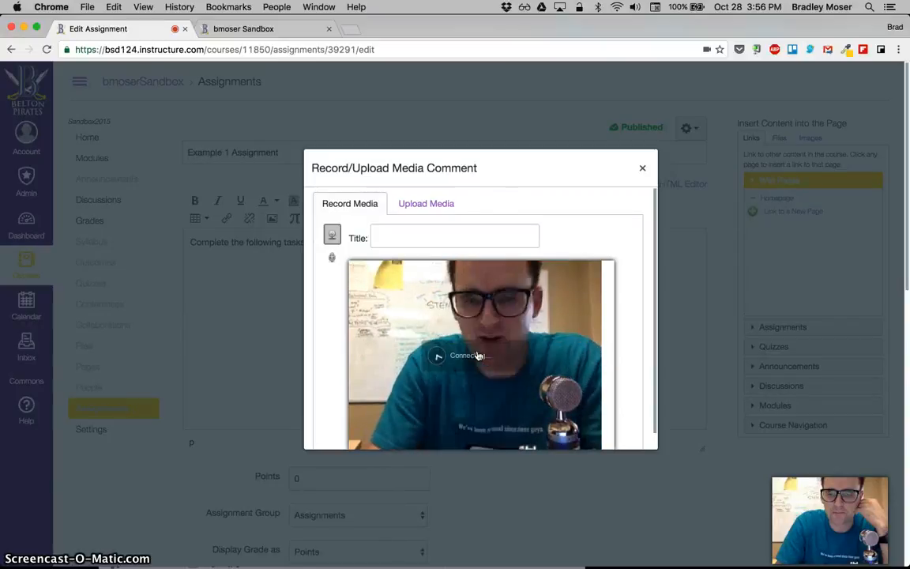
{"action": "scroll", "coordinate": [454, 396], "scroll_direction": "down", "scroll_amount": 2}
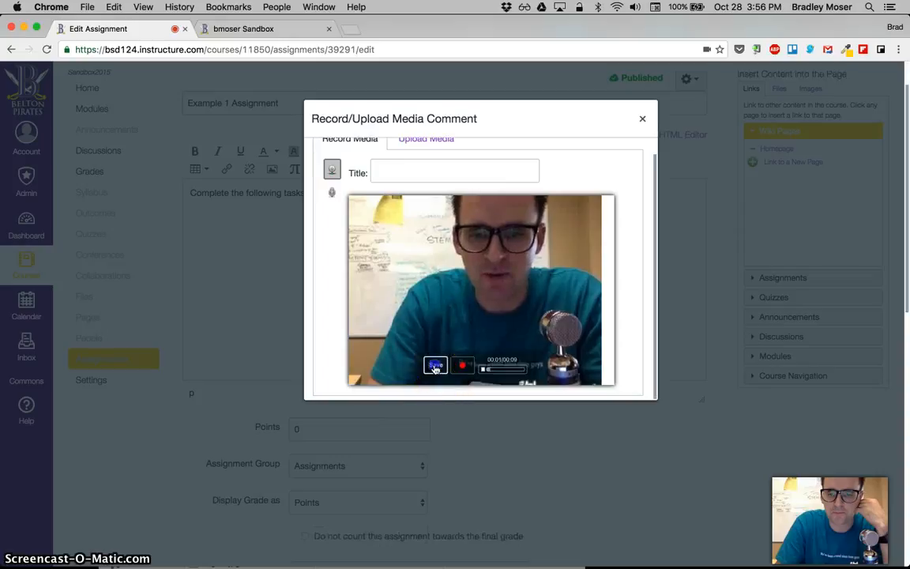
{"action": "left_click", "coordinate": [434, 367]}
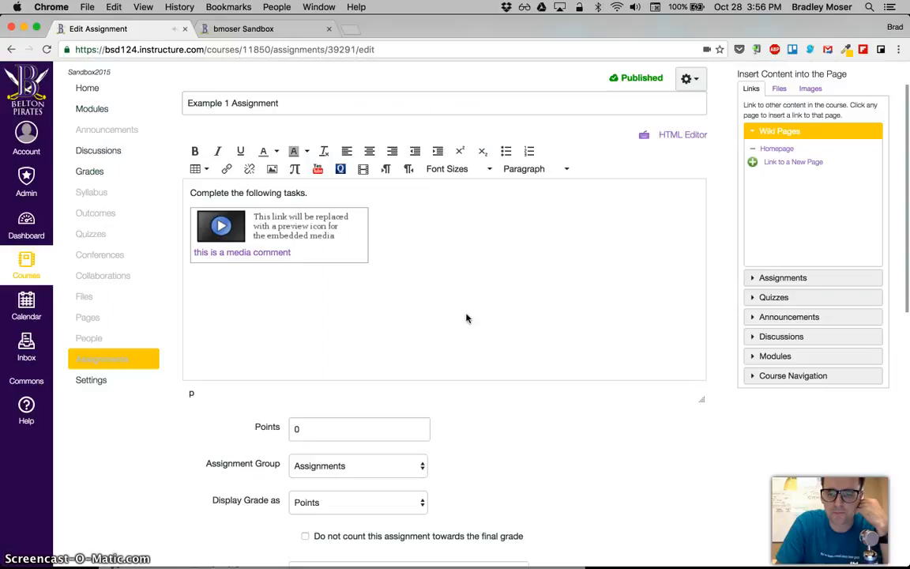
{"action": "left_click", "coordinate": [212, 195]}
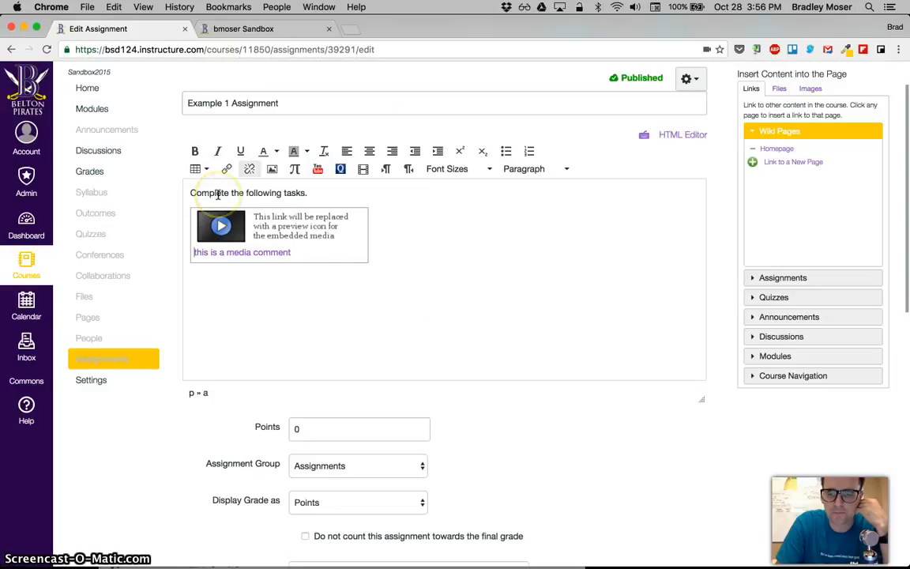
Set the assignment's points to 10.
{"action": "left_click", "coordinate": [391, 282]}
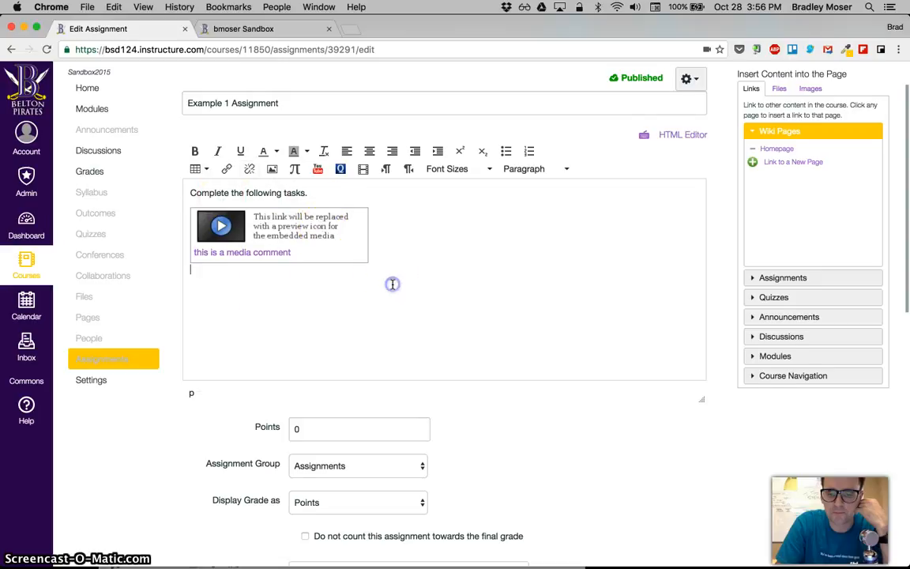
{"action": "scroll", "coordinate": [391, 285], "scroll_direction": "down", "scroll_amount": 2}
{"action": "scroll", "coordinate": [392, 285], "scroll_direction": "down", "scroll_amount": 5}
{"action": "left_click", "coordinate": [337, 267]}
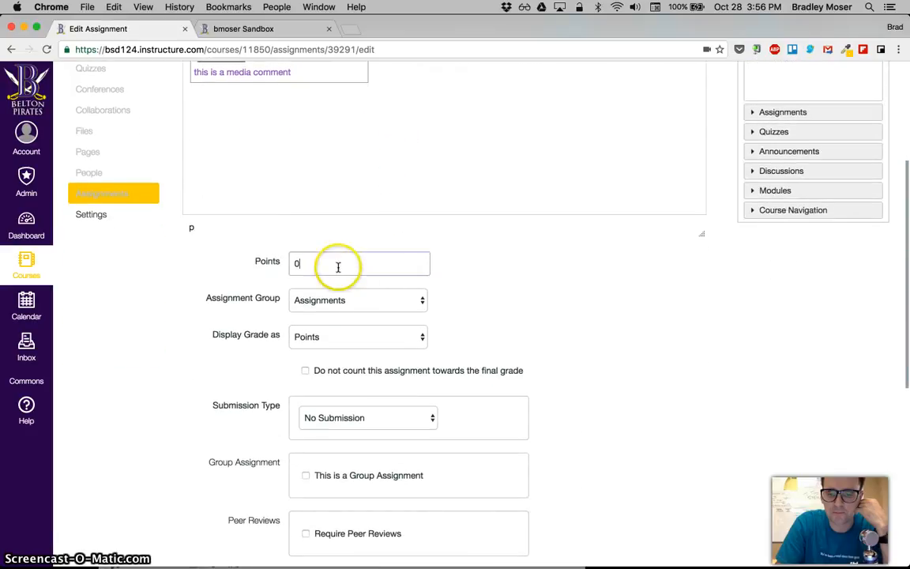
{"action": "type", "text": "10"}
{"action": "scroll", "coordinate": [338, 267], "scroll_direction": "down", "scroll_amount": 1}
{"action": "left_click", "coordinate": [533, 275]}
Create a new assignment group named Homework and place the assignment in it.
{"action": "left_click", "coordinate": [424, 284]}
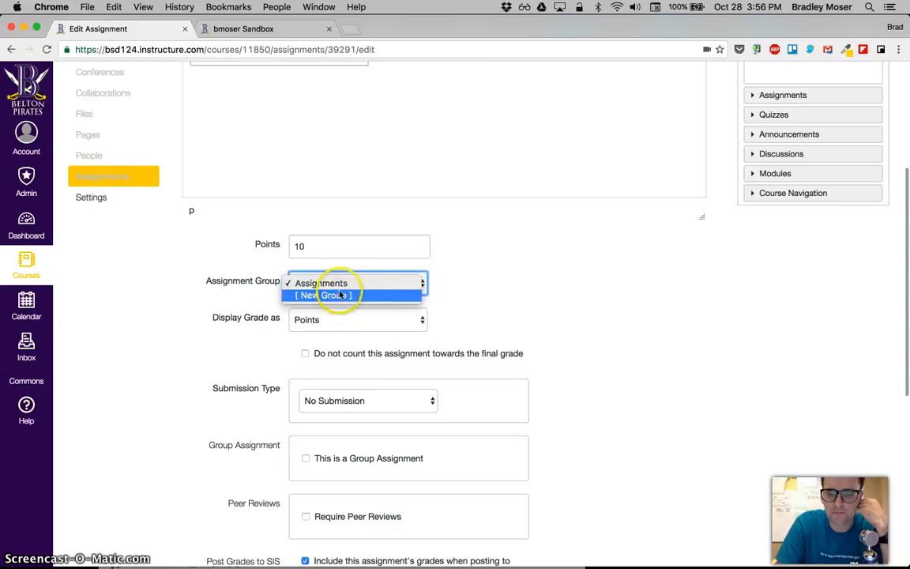
{"action": "left_click", "coordinate": [324, 295]}
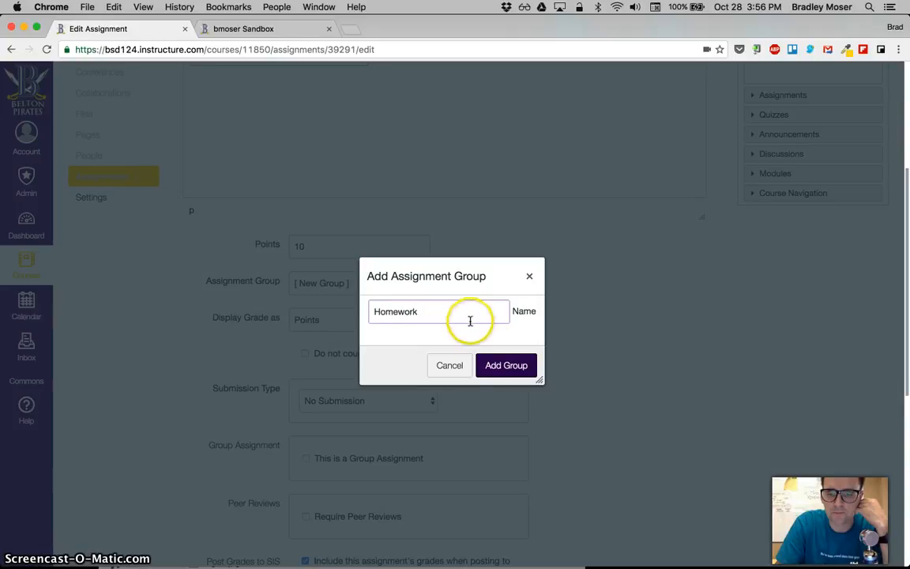
{"action": "left_click", "coordinate": [505, 368]}
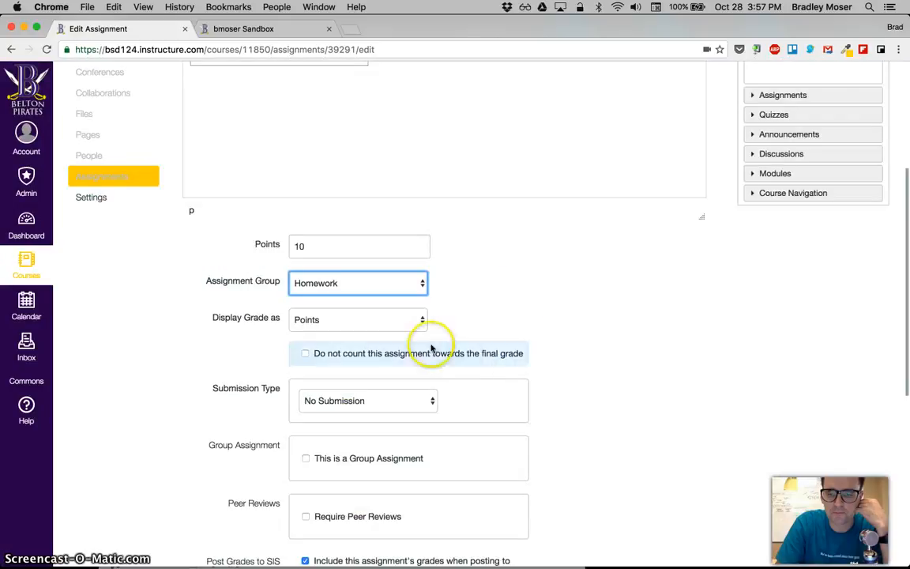
Change the assignment's submission type to Online.
{"action": "scroll", "coordinate": [355, 332], "scroll_direction": "down", "scroll_amount": 3}
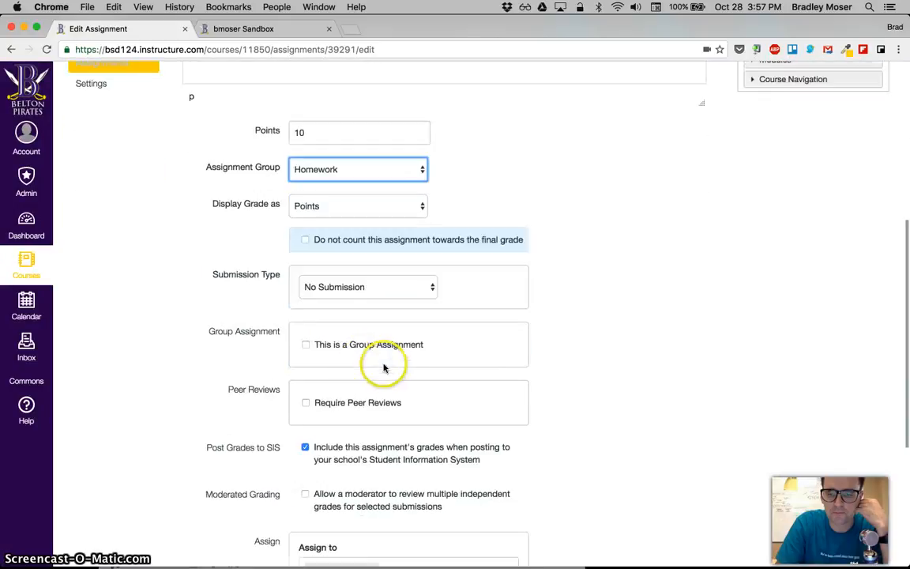
{"action": "left_click", "coordinate": [340, 288]}
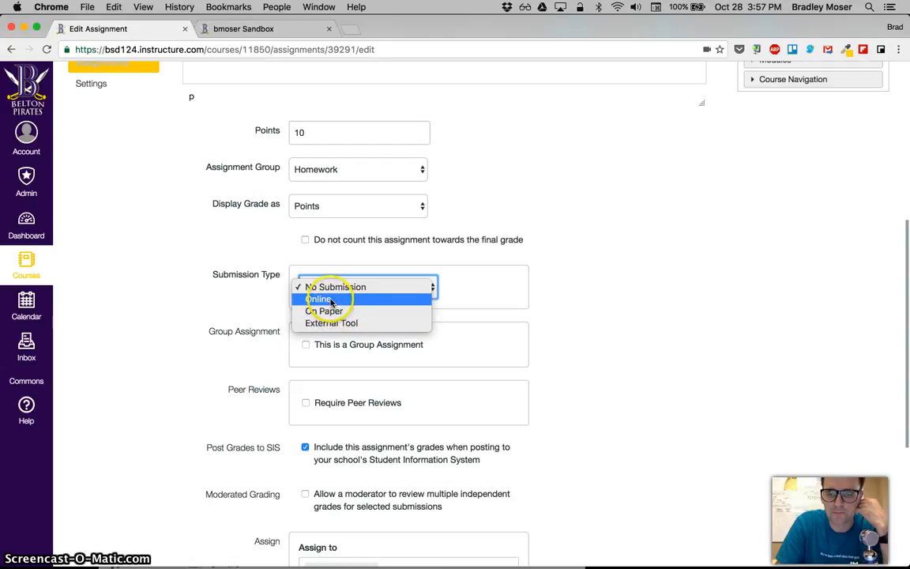
{"action": "left_click", "coordinate": [364, 326]}
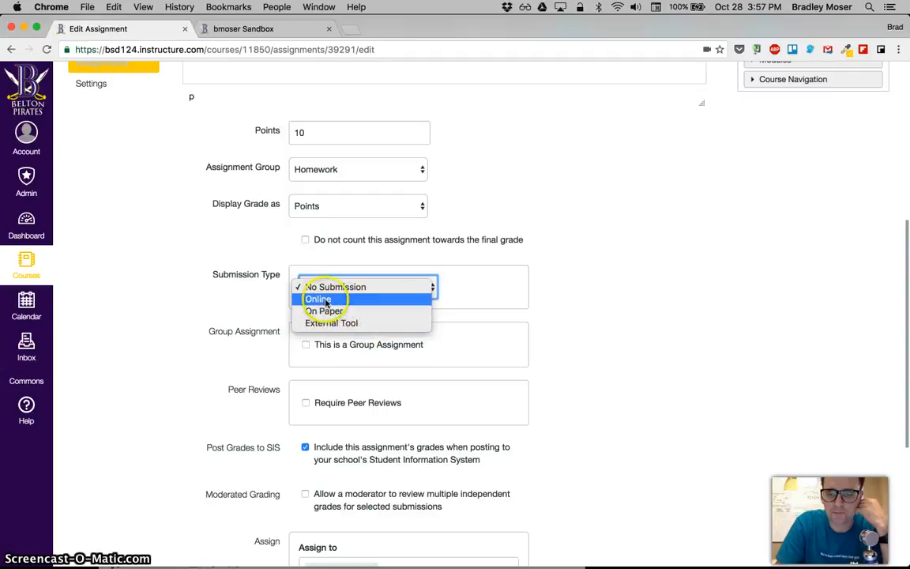
{"action": "left_click", "coordinate": [341, 300]}
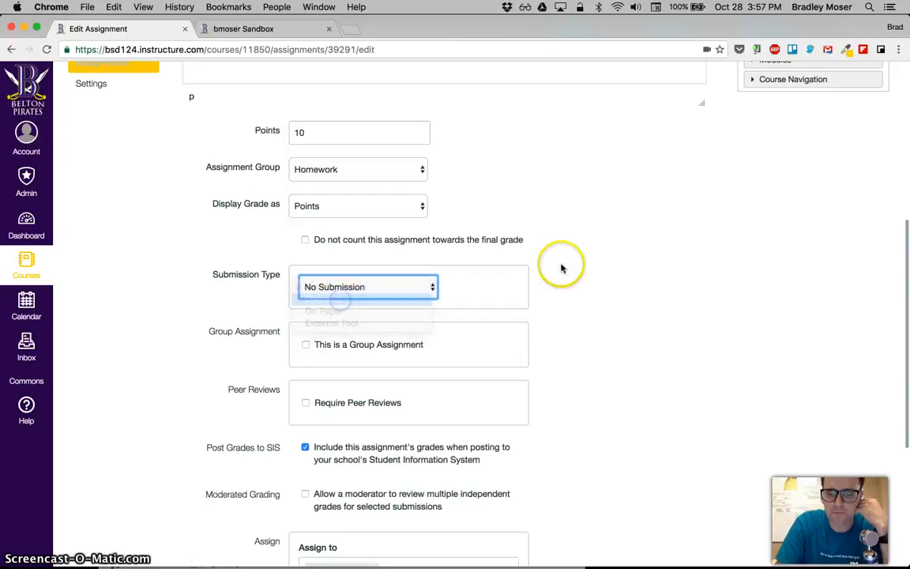
{"action": "scroll", "coordinate": [537, 273], "scroll_direction": "down", "scroll_amount": 3}
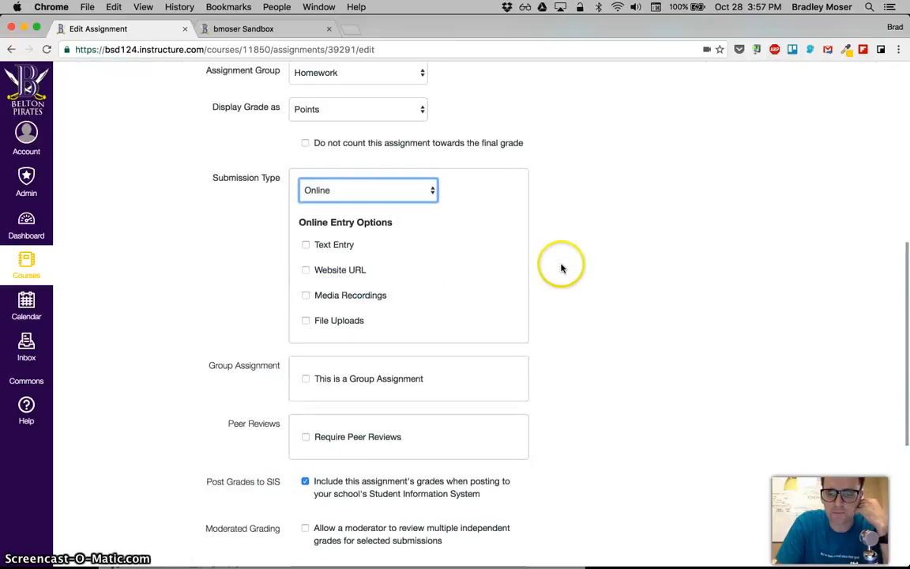
Try out the Text Entry and Media Recordings entry options, then leave only File Uploads enabled for online submissions.
{"action": "left_click", "coordinate": [329, 246]}
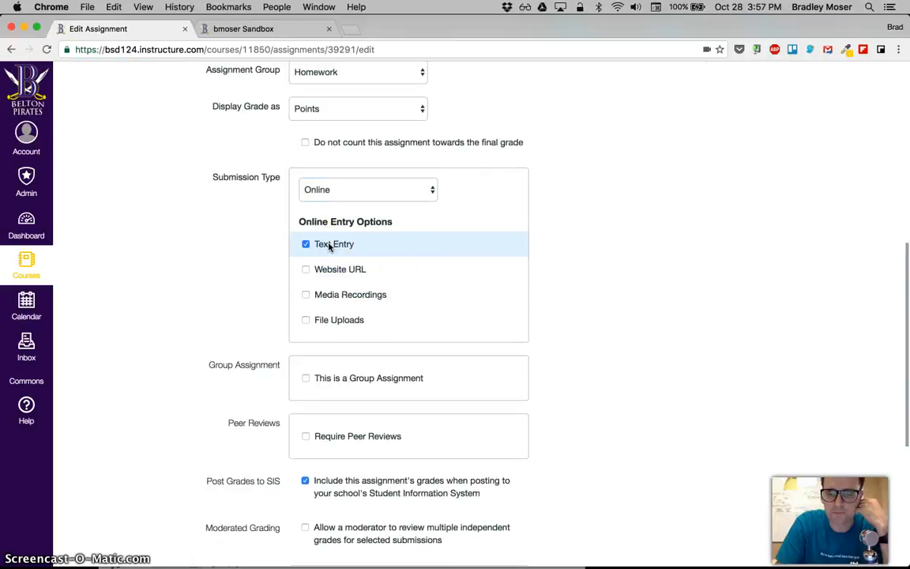
{"action": "left_click", "coordinate": [361, 270]}
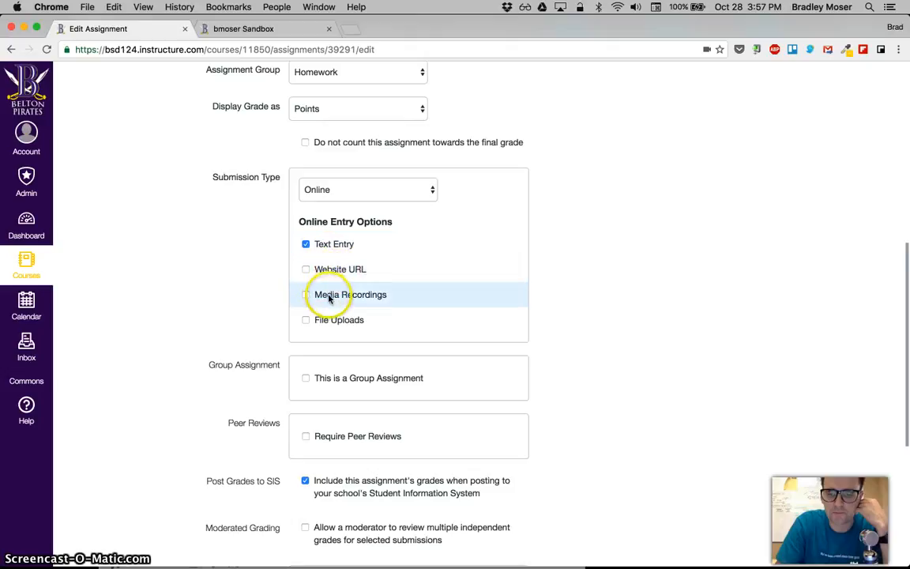
{"action": "scroll", "coordinate": [411, 297], "scroll_direction": "down", "scroll_amount": 1}
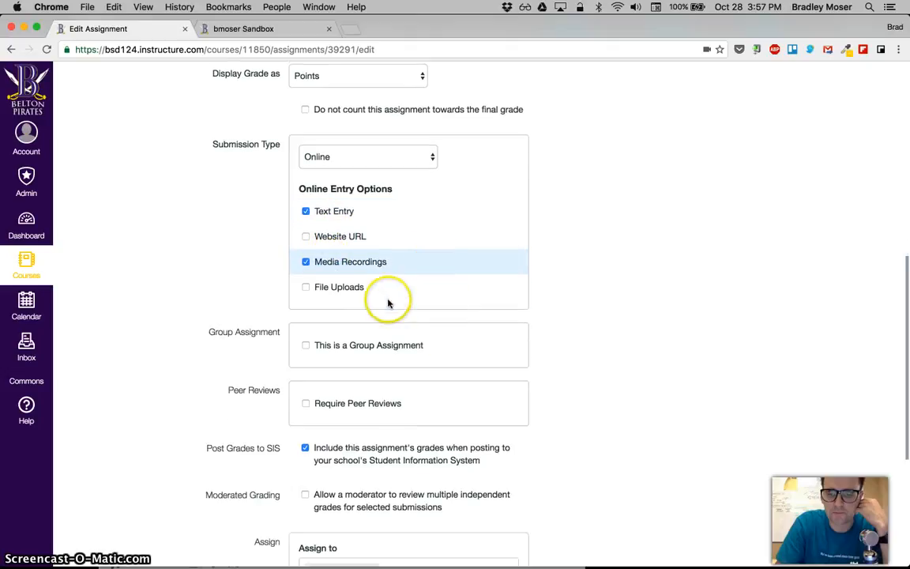
{"action": "left_click", "coordinate": [329, 293]}
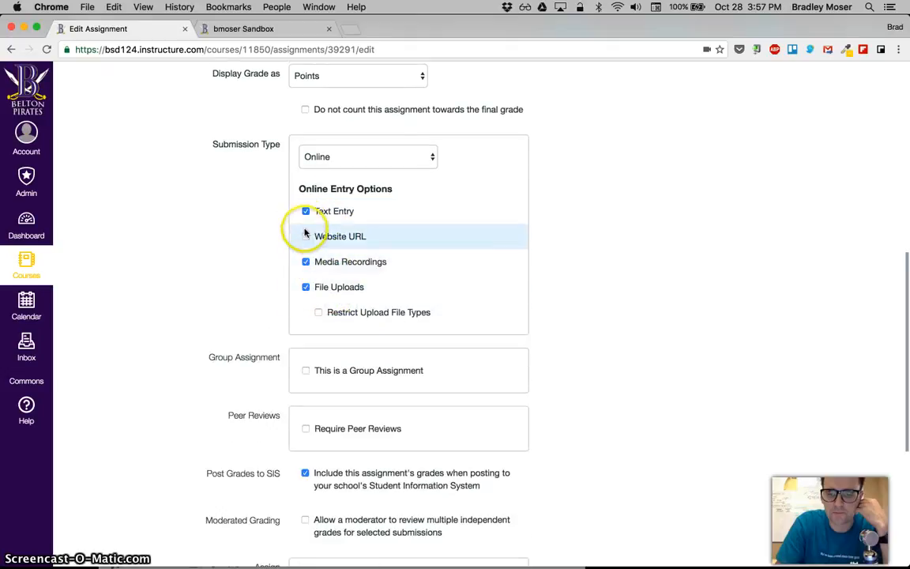
{"action": "left_click", "coordinate": [304, 210]}
{"action": "left_click", "coordinate": [305, 262]}
Review the group assignment, peer review, SIS grade posting, moderated grading and assignment date options.
{"action": "scroll", "coordinate": [448, 245], "scroll_direction": "down", "scroll_amount": 3}
{"action": "scroll", "coordinate": [448, 245], "scroll_direction": "down", "scroll_amount": 3}
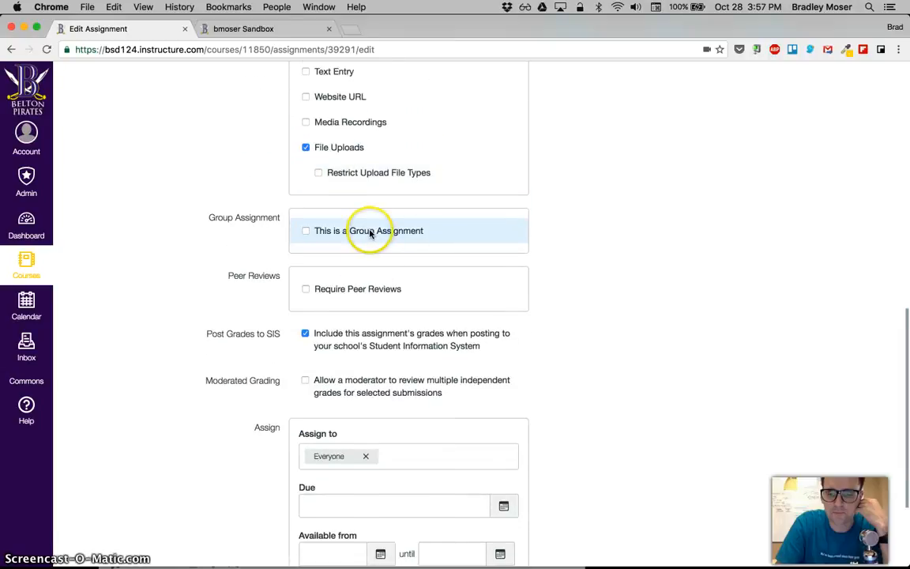
{"action": "scroll", "coordinate": [376, 308], "scroll_direction": "down", "scroll_amount": 1}
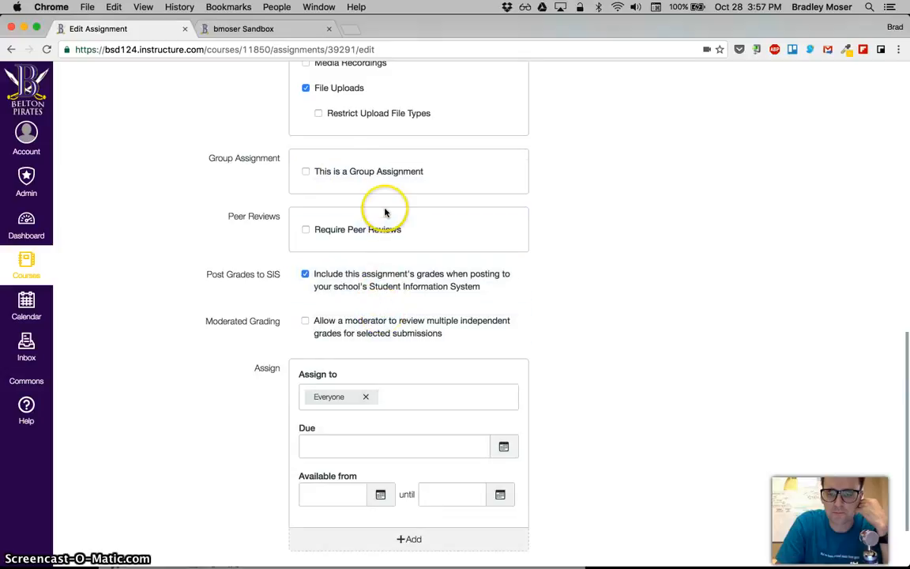
{"action": "scroll", "coordinate": [386, 212], "scroll_direction": "down", "scroll_amount": 3}
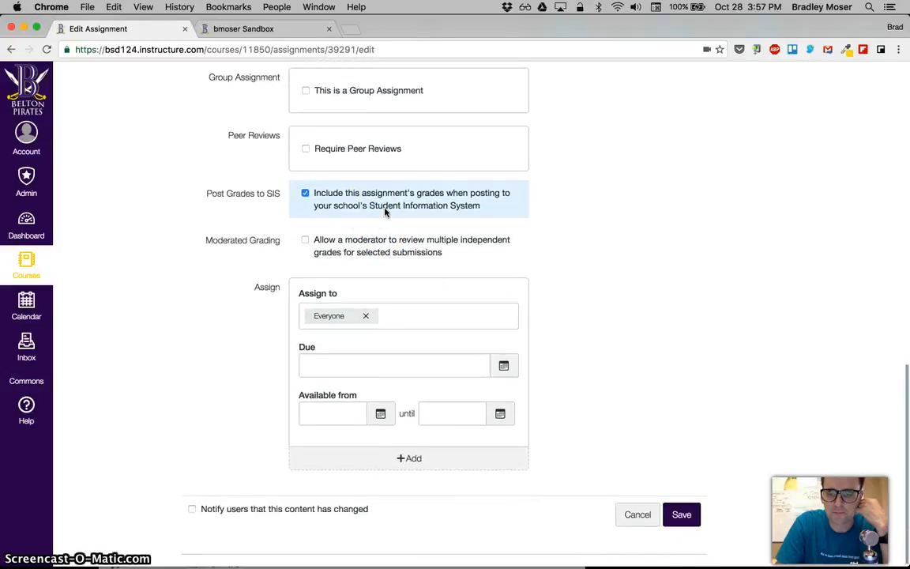
{"action": "scroll", "coordinate": [336, 205], "scroll_direction": "up", "scroll_amount": 3}
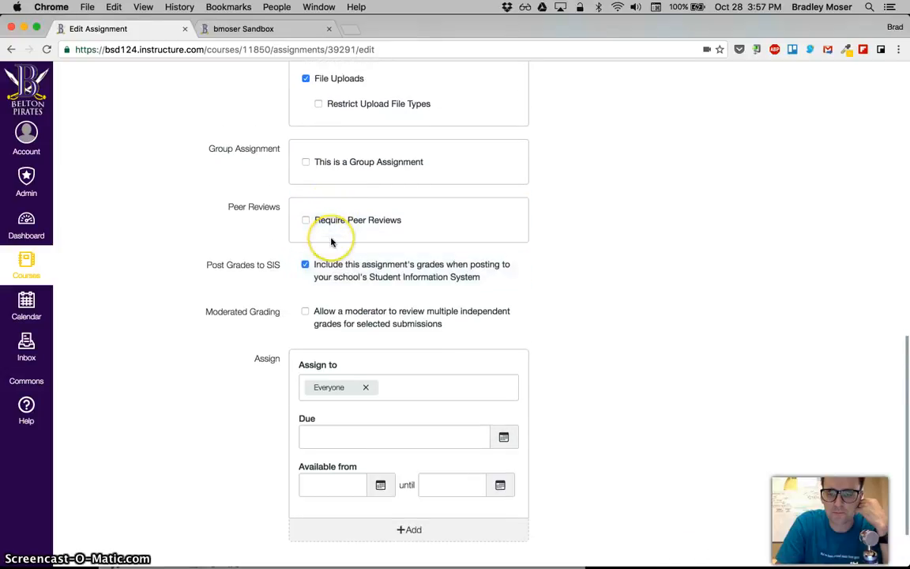
{"action": "scroll", "coordinate": [335, 218], "scroll_direction": "up", "scroll_amount": 3}
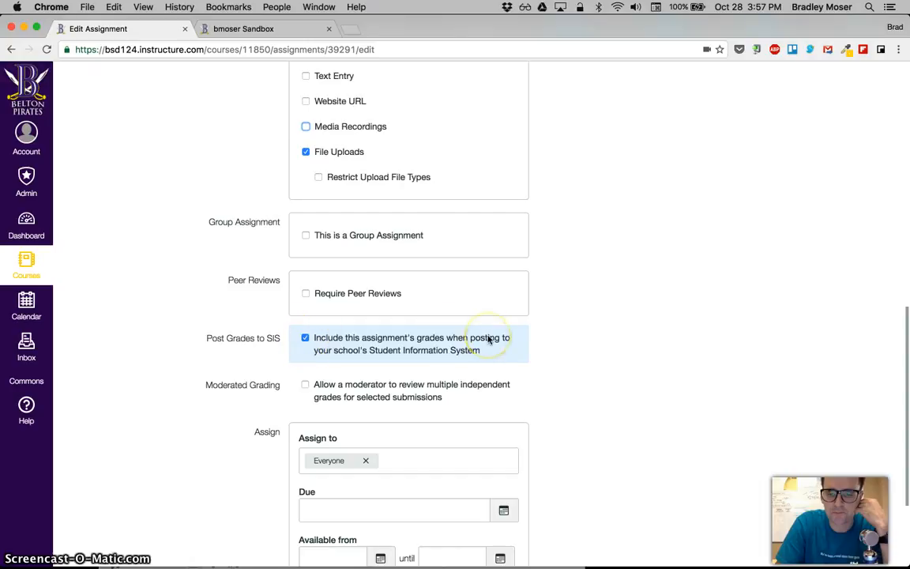
{"action": "scroll", "coordinate": [487, 338], "scroll_direction": "down", "scroll_amount": 3}
{"action": "scroll", "coordinate": [488, 338], "scroll_direction": "down", "scroll_amount": 2}
Add a second set of assignment dates and assign it to the sandbox course section.
{"action": "left_click", "coordinate": [416, 312]}
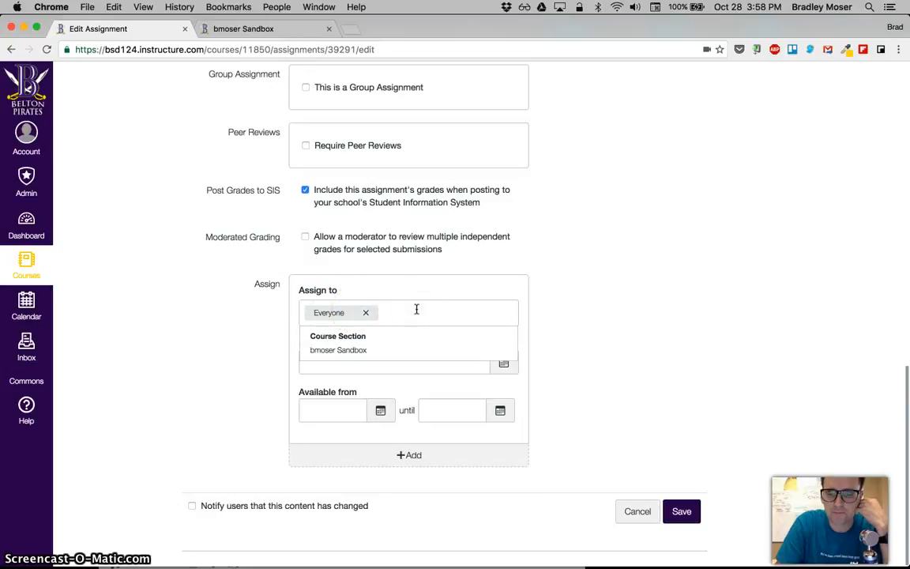
{"action": "left_click", "coordinate": [594, 293]}
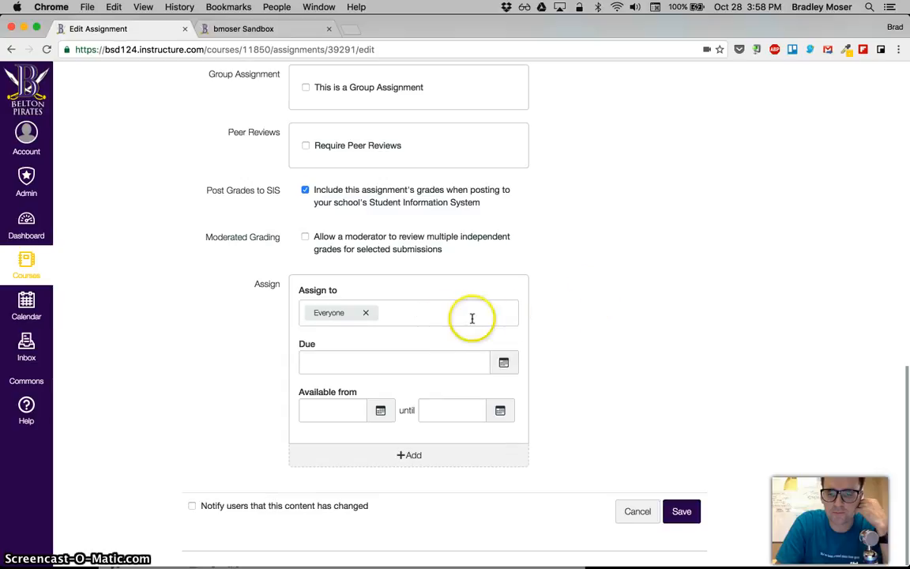
{"action": "left_click", "coordinate": [408, 456]}
{"action": "scroll", "coordinate": [626, 324], "scroll_direction": "down", "scroll_amount": 4}
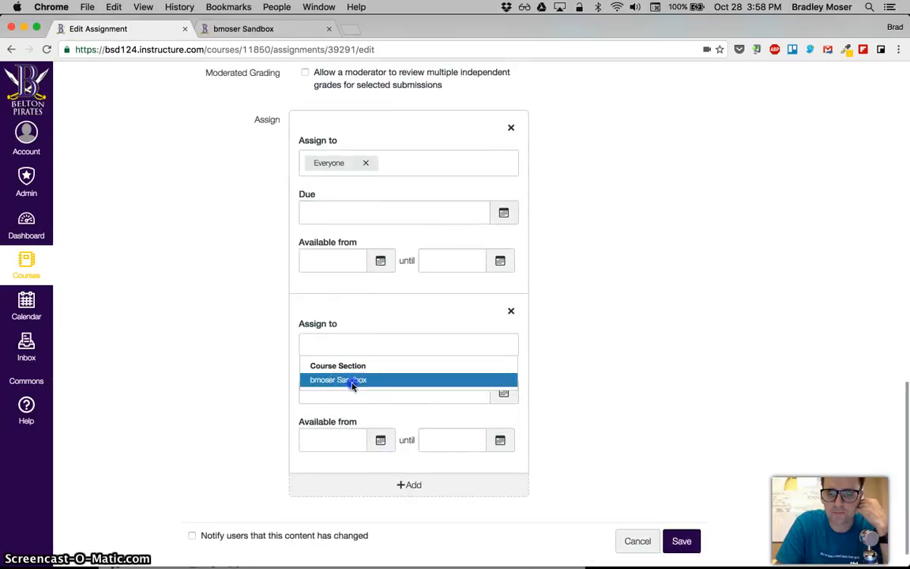
{"action": "left_click", "coordinate": [352, 382]}
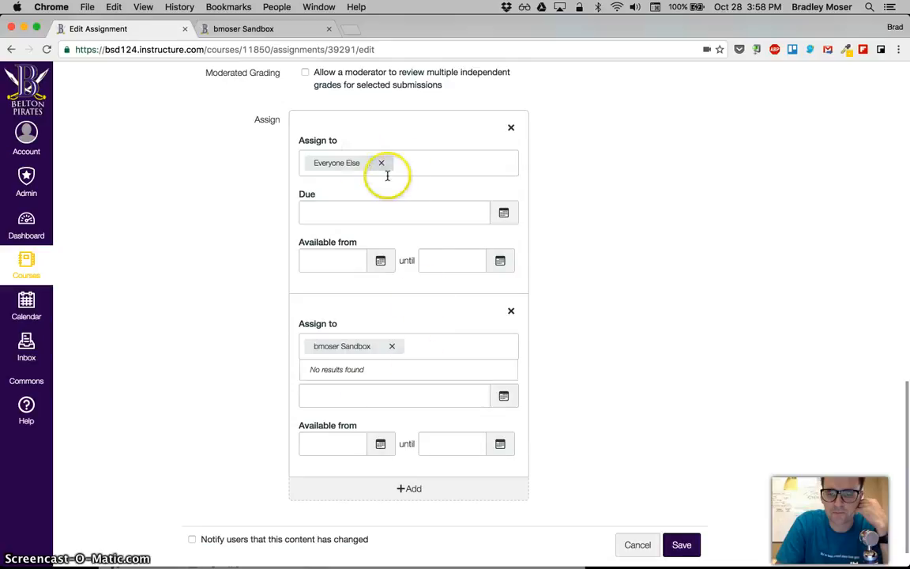
Set the due dates to Oct 28 at 11:59pm for Everyone Else and Oct 29 at 11:59pm for the sandbox section.
{"action": "left_click", "coordinate": [503, 213]}
{"action": "left_click", "coordinate": [418, 341]}
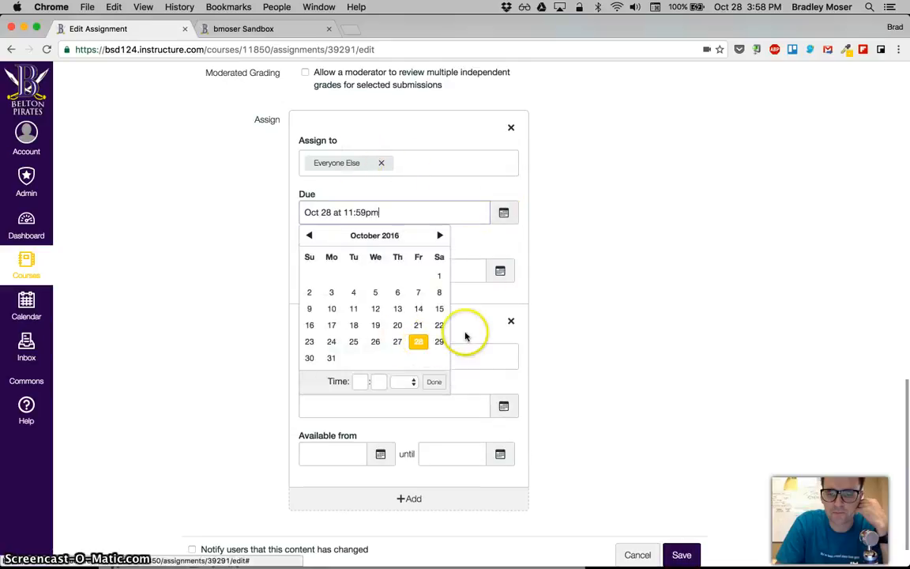
{"action": "left_click", "coordinate": [585, 319]}
{"action": "left_click", "coordinate": [503, 405]}
{"action": "left_click", "coordinate": [439, 341]}
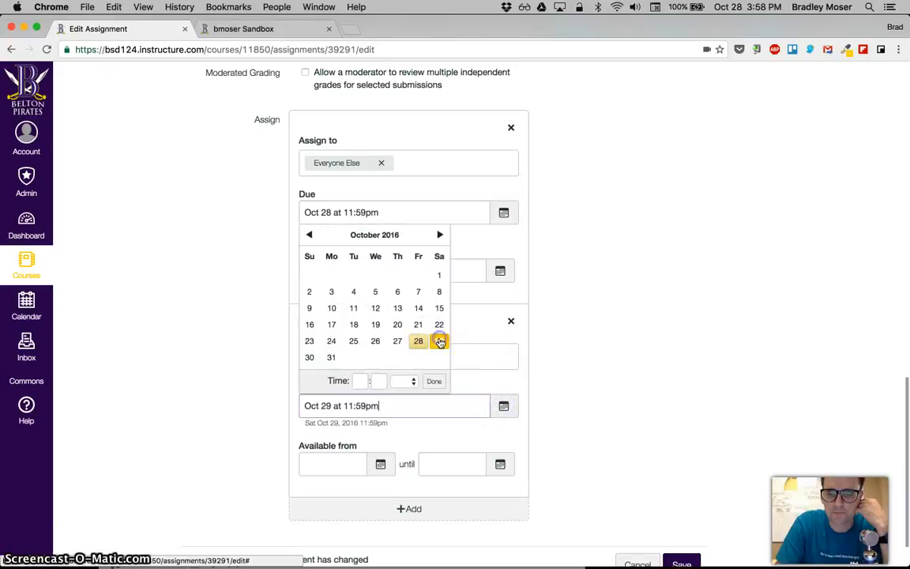
{"action": "left_click", "coordinate": [599, 331]}
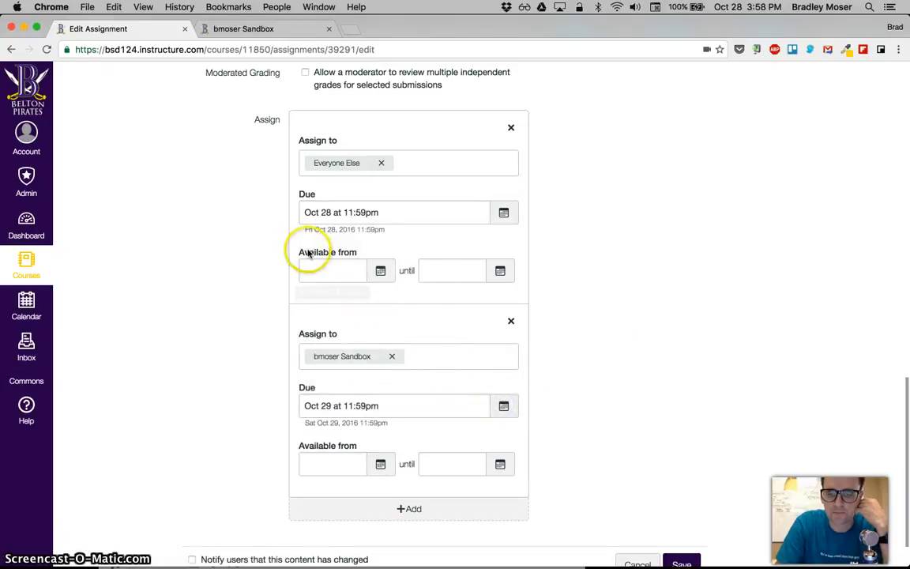
Examine the availability start and end date fields for Everyone Else.
{"action": "left_click", "coordinate": [380, 271]}
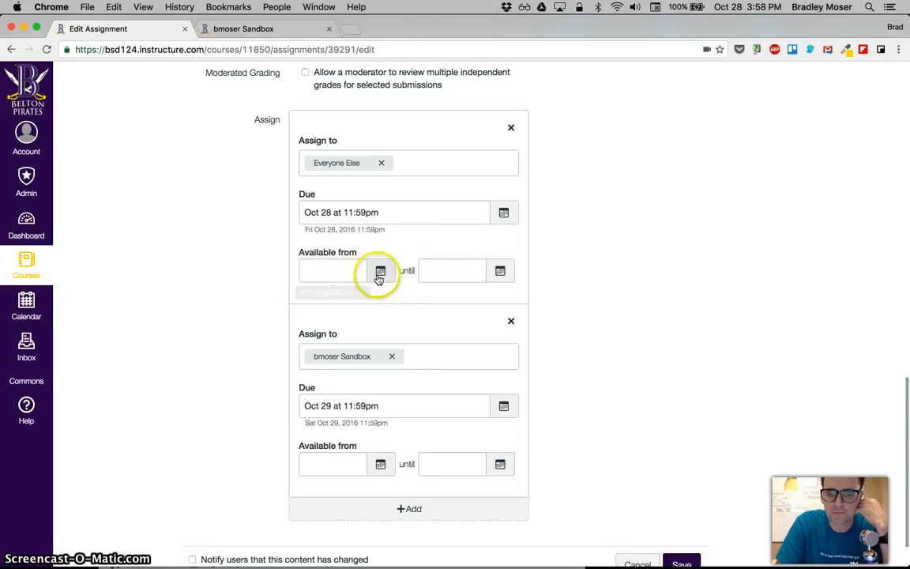
{"action": "left_click", "coordinate": [466, 272]}
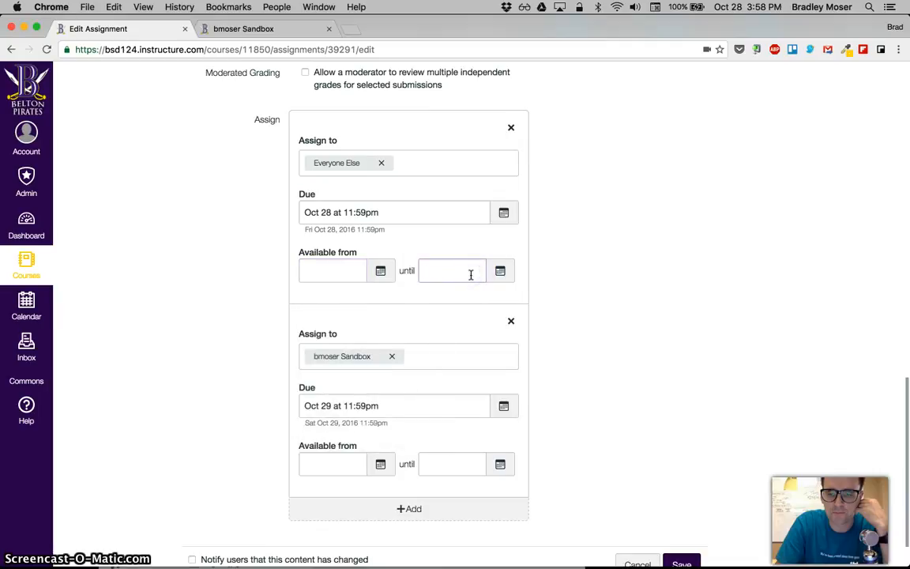
{"action": "left_click", "coordinate": [447, 275]}
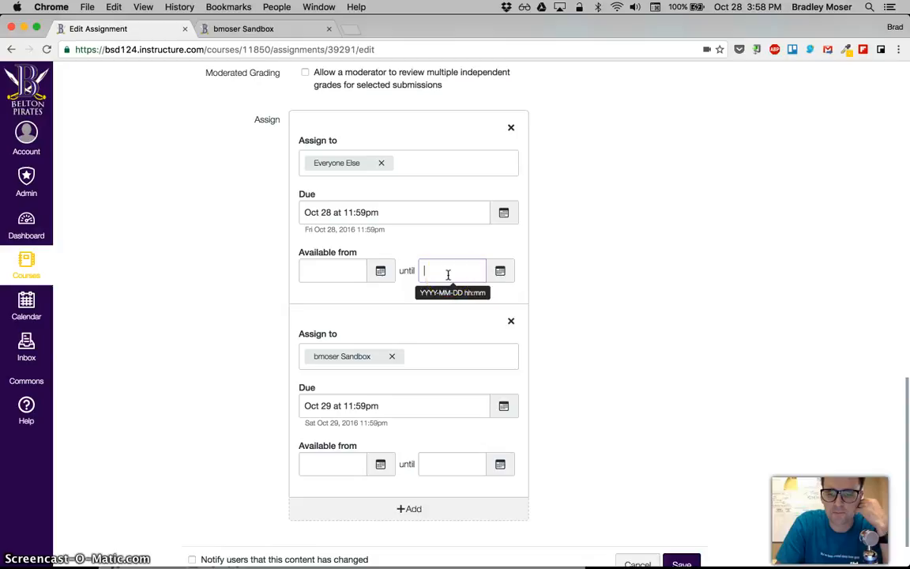
{"action": "scroll", "coordinate": [447, 274], "scroll_direction": "down", "scroll_amount": 2}
{"action": "left_click", "coordinate": [525, 289]}
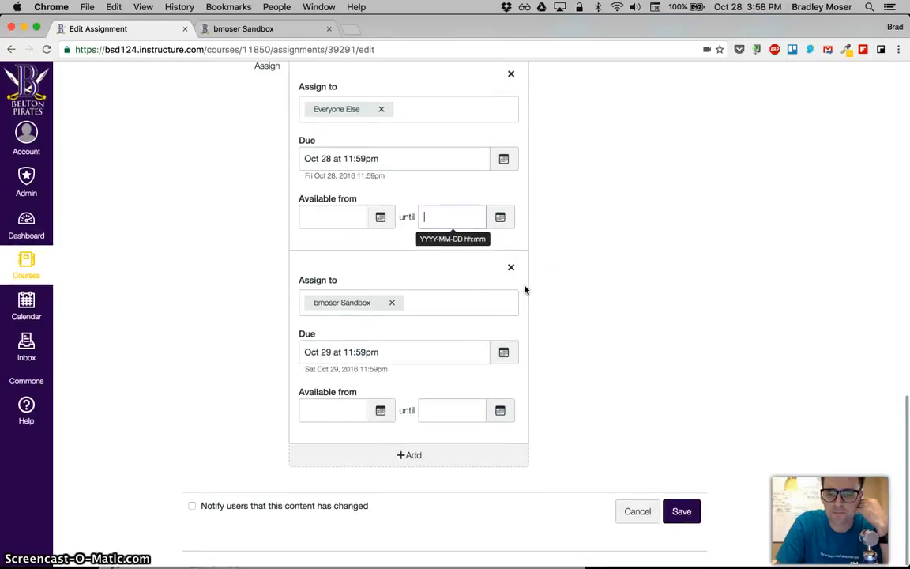
Check the completed assignment form from the description to the due dates and save the assignment.
{"action": "scroll", "coordinate": [644, 218], "scroll_direction": "up", "scroll_amount": 12}
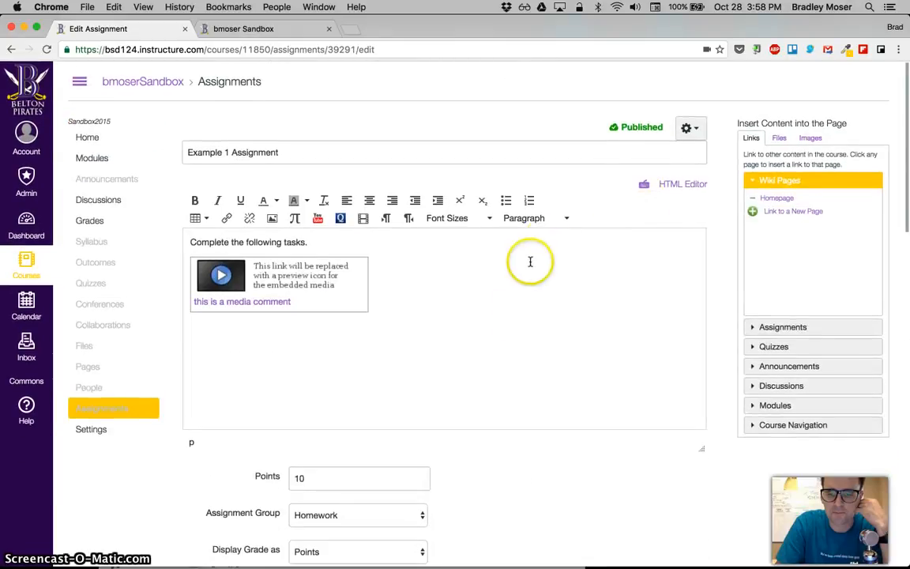
{"action": "scroll", "coordinate": [513, 319], "scroll_direction": "down", "scroll_amount": 15}
{"action": "left_click", "coordinate": [671, 511]}
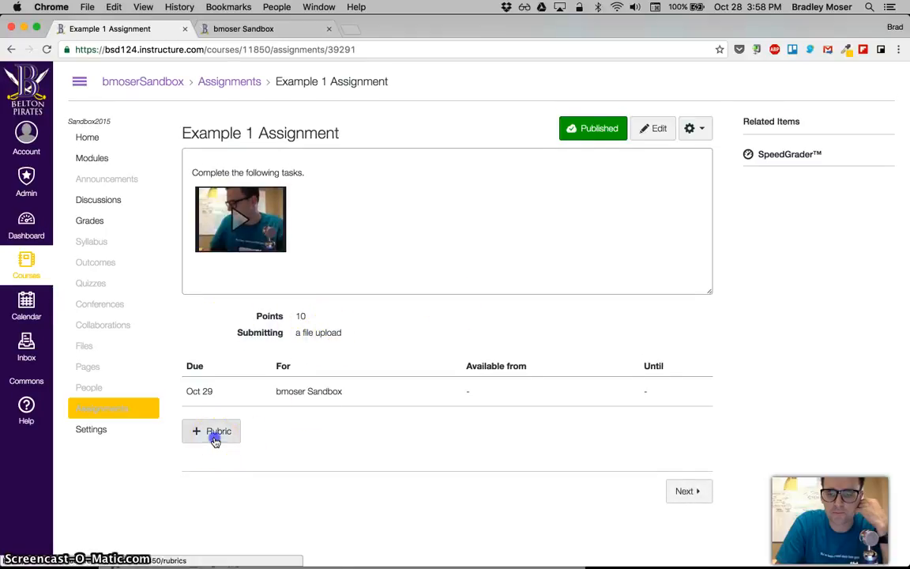
Start a rubric for the assignment, entering "Complete" as the criterion description and adding a 3-point rating between Full Marks and No Marks.
{"action": "left_click", "coordinate": [215, 440]}
{"action": "scroll", "coordinate": [245, 355], "scroll_direction": "down", "scroll_amount": 3}
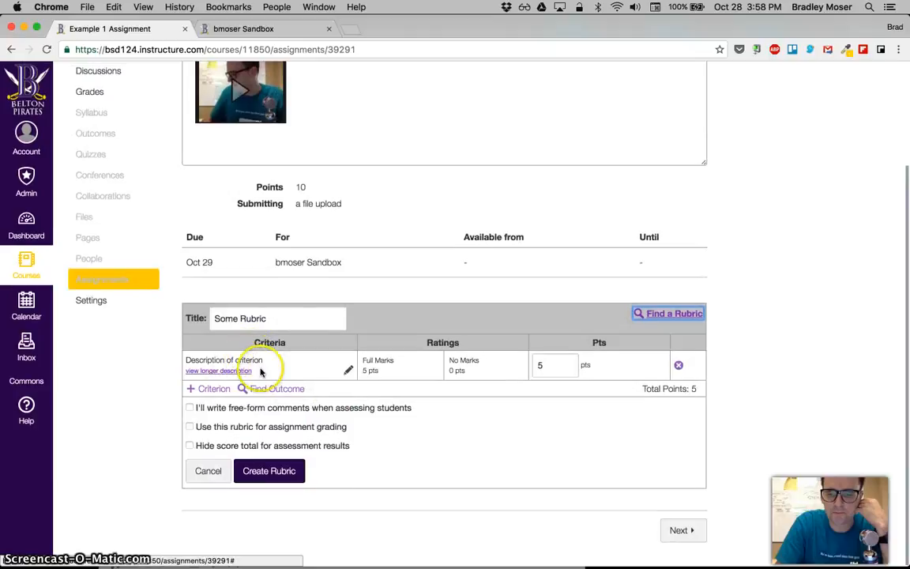
{"action": "left_click", "coordinate": [237, 372]}
{"action": "left_click", "coordinate": [452, 377]}
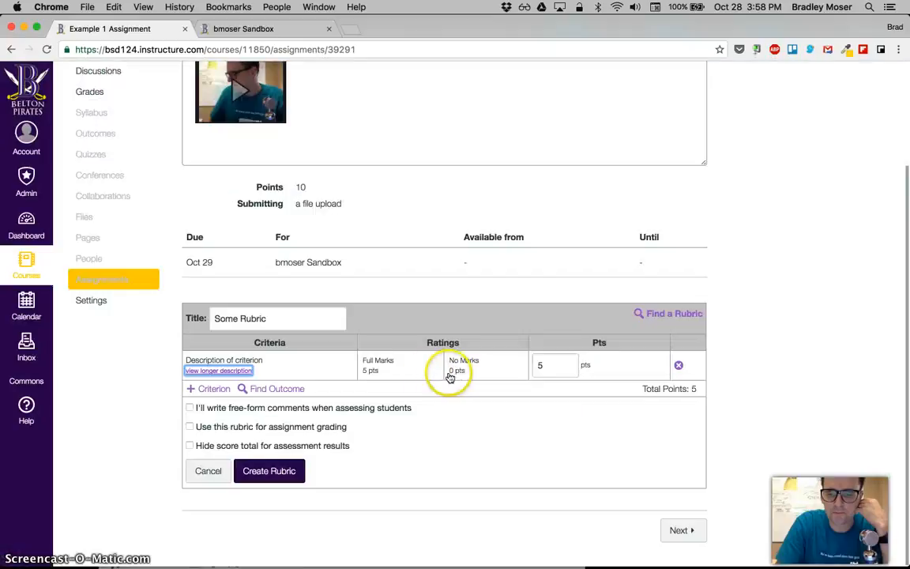
{"action": "left_click", "coordinate": [346, 367]}
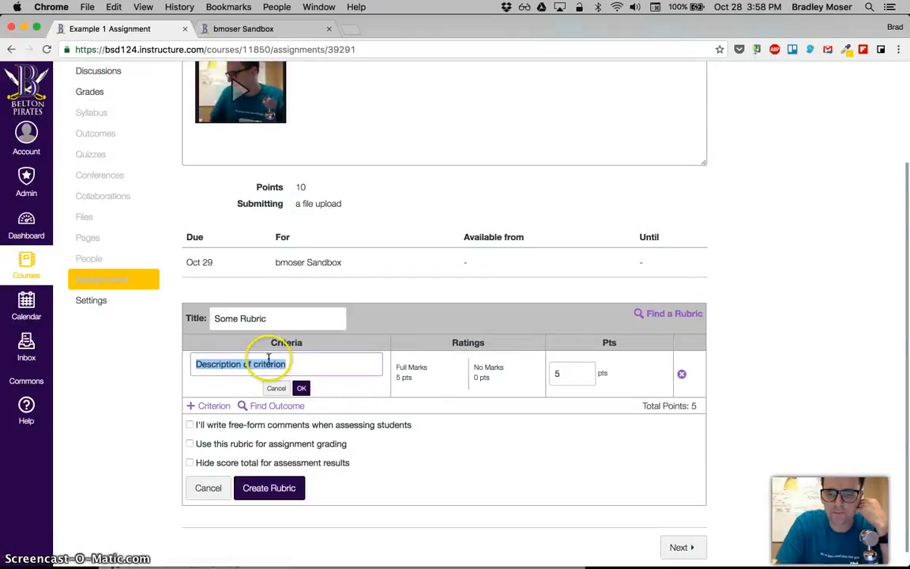
{"action": "type", "text": "Complete"}
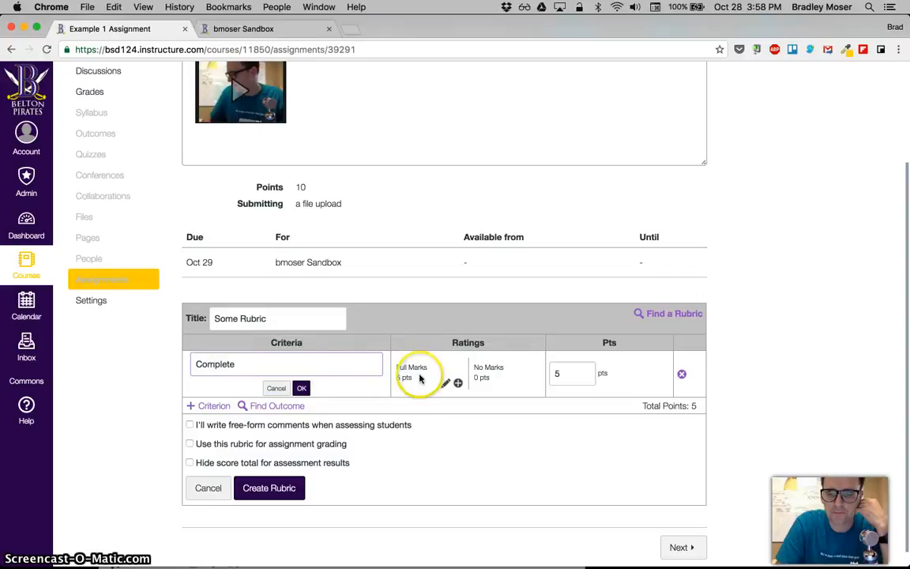
{"action": "left_click", "coordinate": [470, 375]}
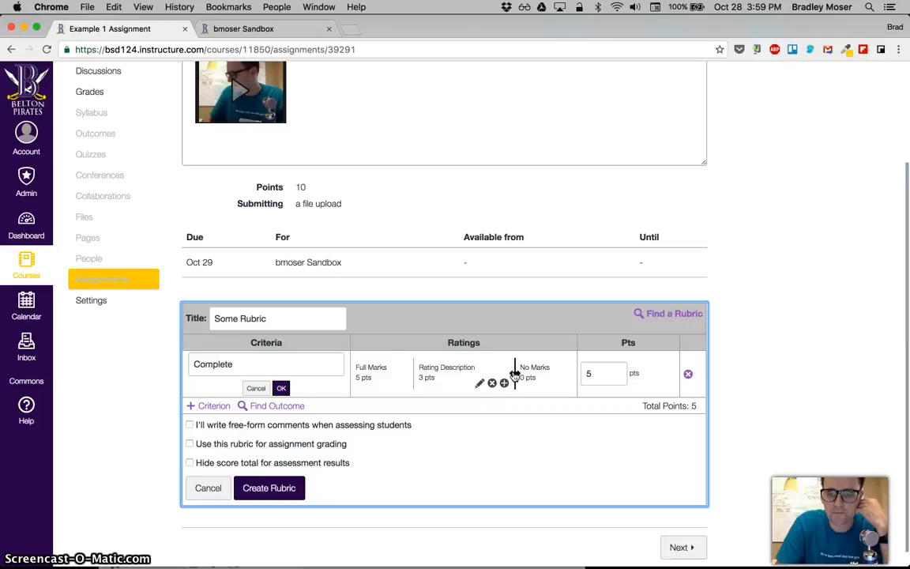
Create the rubric for use in assignment grading and change the assignment points to match its total.
{"action": "left_click", "coordinate": [224, 445]}
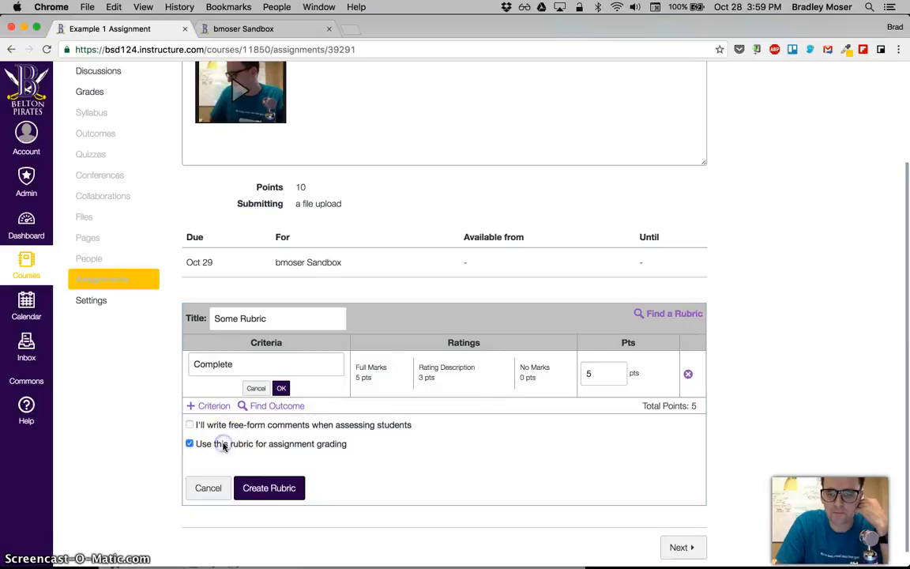
{"action": "left_click", "coordinate": [266, 488]}
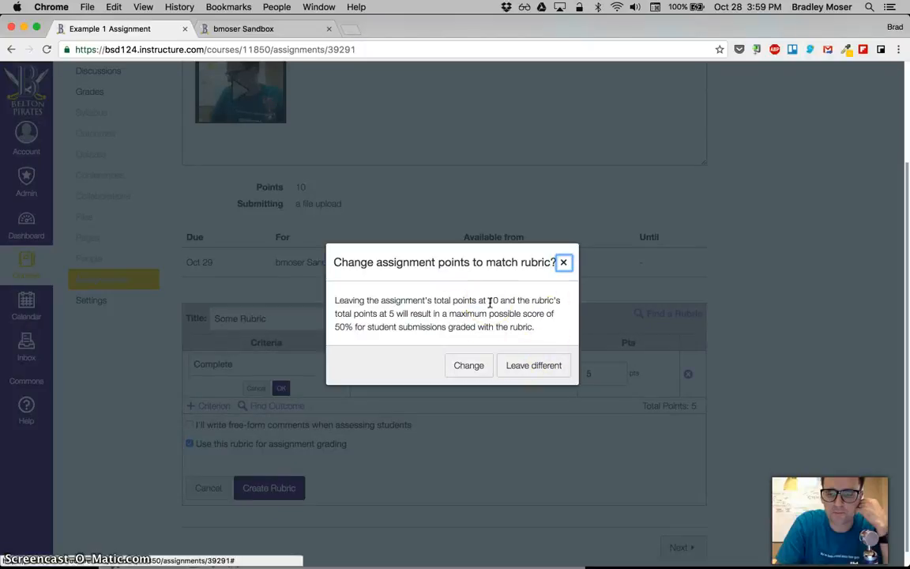
{"action": "left_click", "coordinate": [472, 374]}
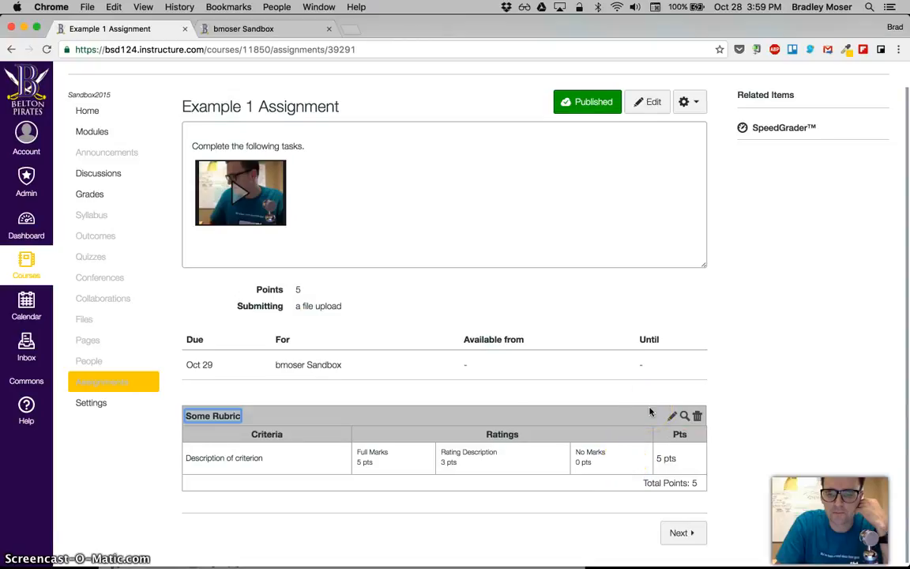
Switch the course to Student View and open Example 1 Assignment as the test student.
{"action": "scroll", "coordinate": [650, 412], "scroll_direction": "up", "scroll_amount": 1}
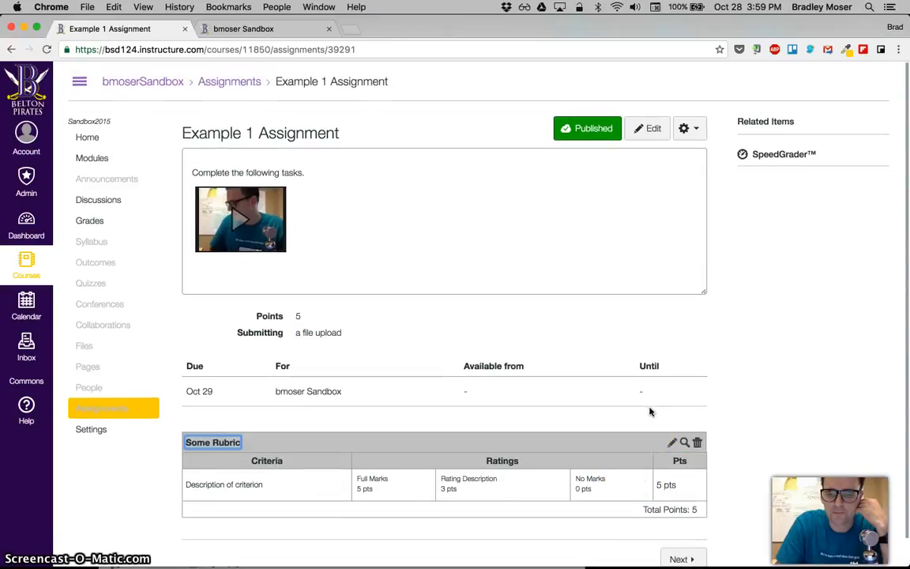
{"action": "left_click", "coordinate": [102, 434]}
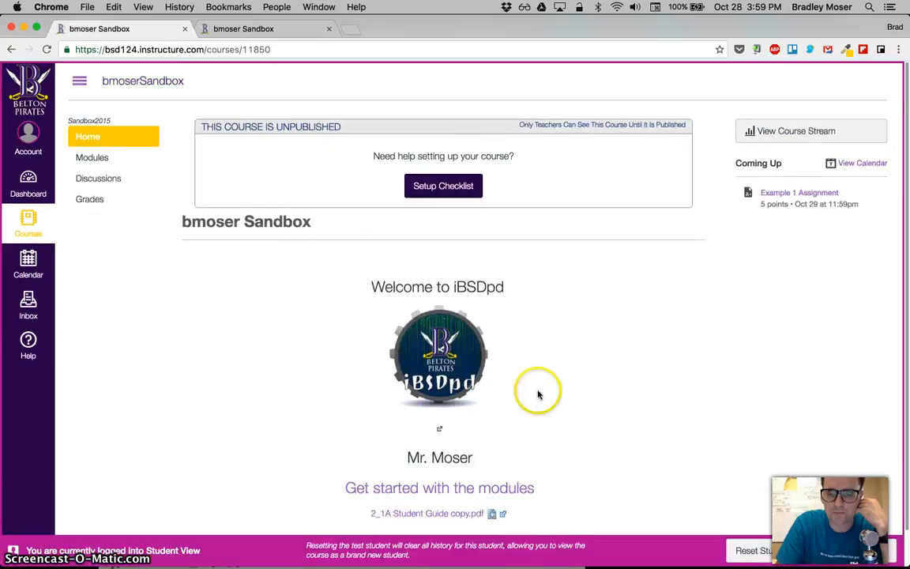
{"action": "scroll", "coordinate": [631, 316], "scroll_direction": "down", "scroll_amount": 2}
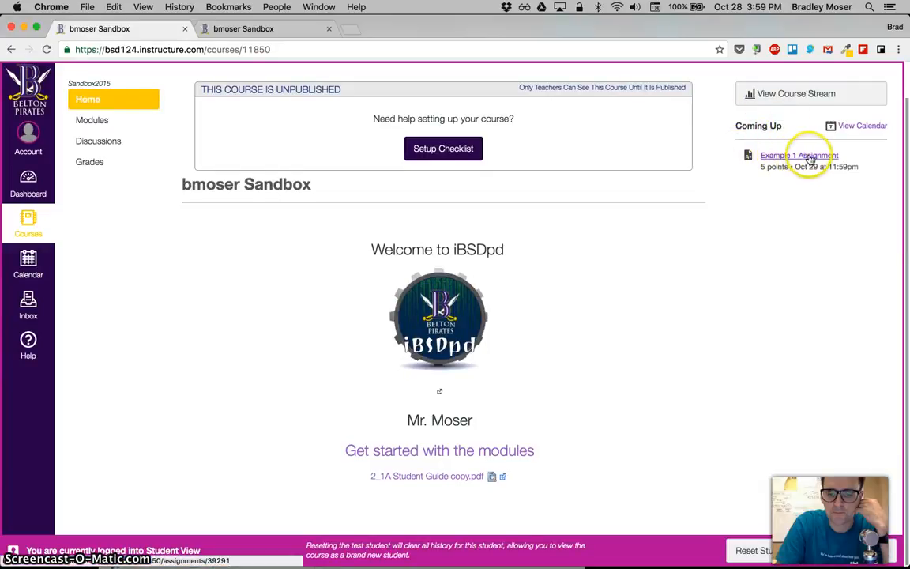
{"action": "scroll", "coordinate": [811, 186], "scroll_direction": "up", "scroll_amount": 2}
{"action": "left_click", "coordinate": [803, 197]}
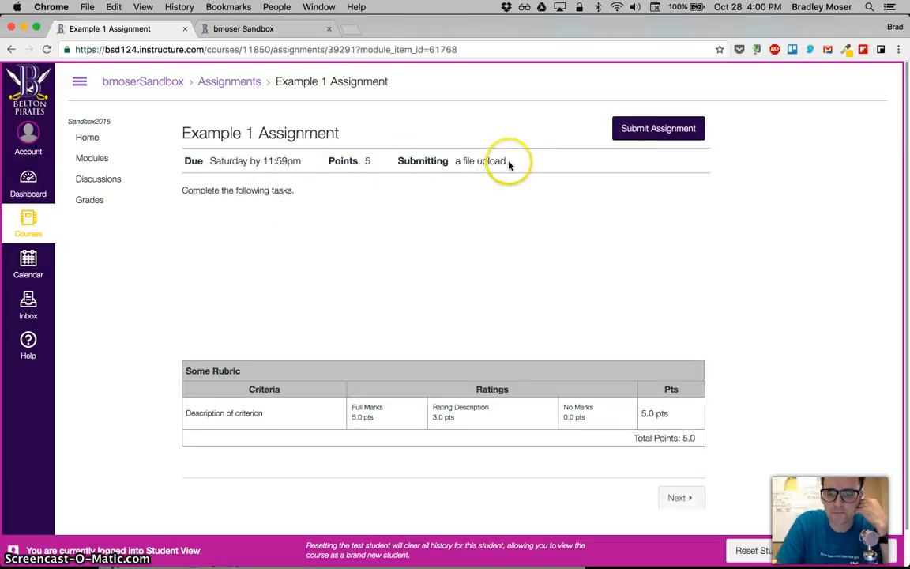
Play and pause the embedded video in the assignment and check the rubric shown to students.
{"action": "left_click", "coordinate": [228, 236]}
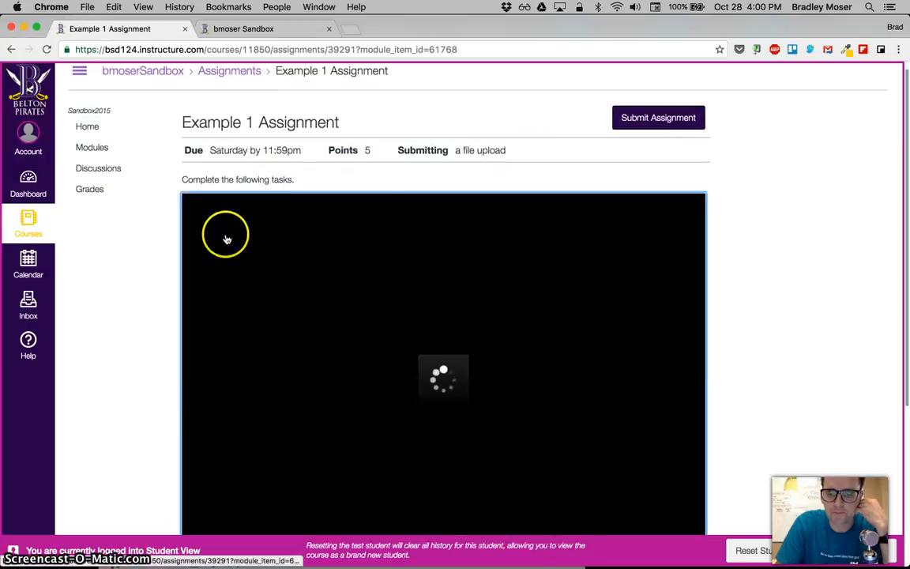
{"action": "scroll", "coordinate": [342, 255], "scroll_direction": "down", "scroll_amount": 5}
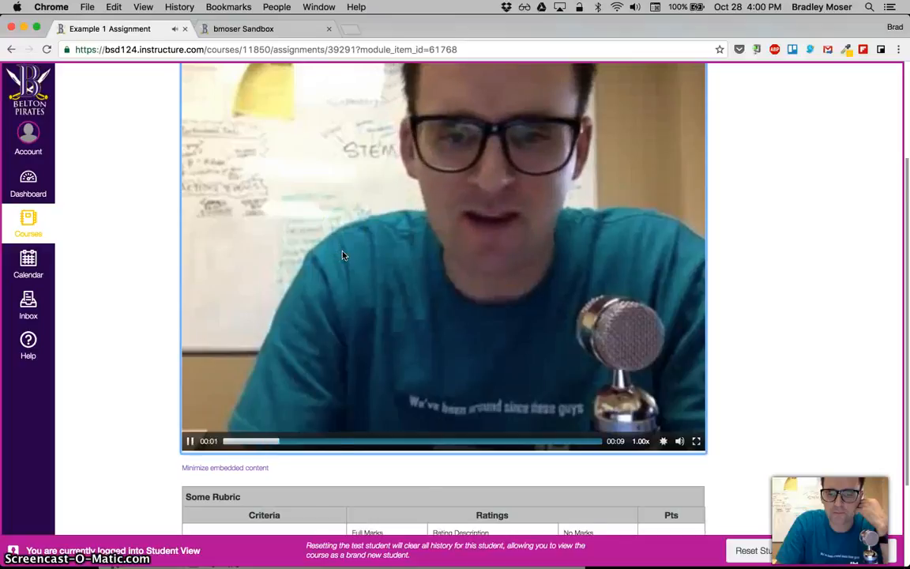
{"action": "scroll", "coordinate": [342, 254], "scroll_direction": "down", "scroll_amount": 3}
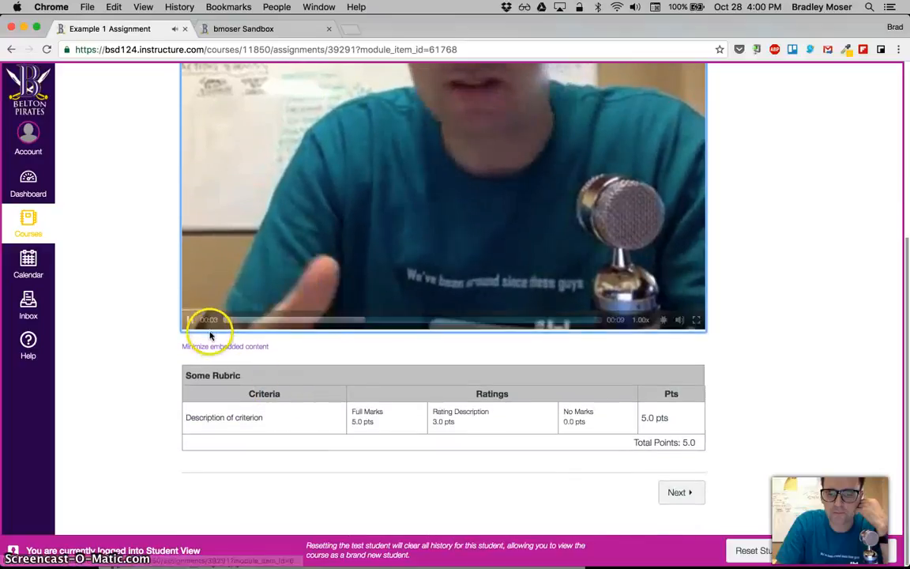
{"action": "left_click", "coordinate": [191, 319]}
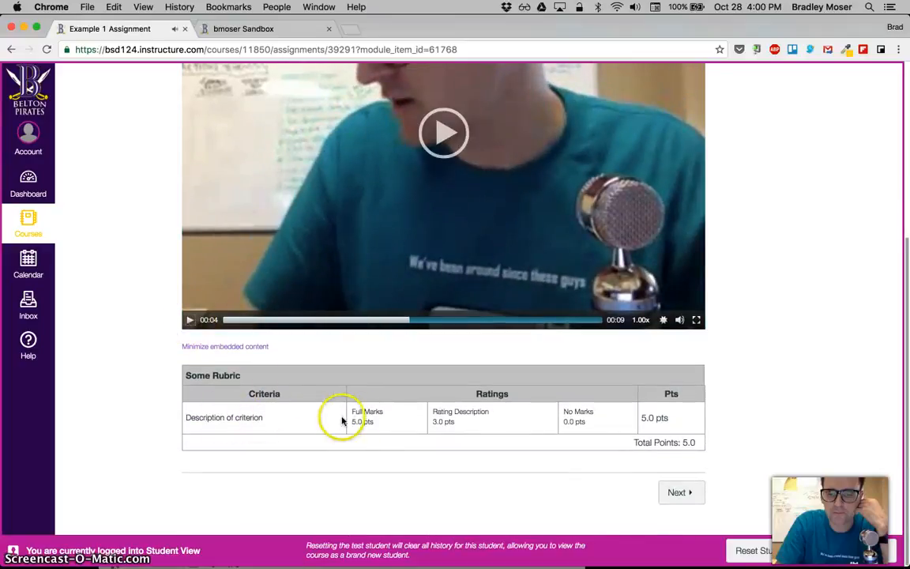
{"action": "scroll", "coordinate": [652, 413], "scroll_direction": "up", "scroll_amount": 8}
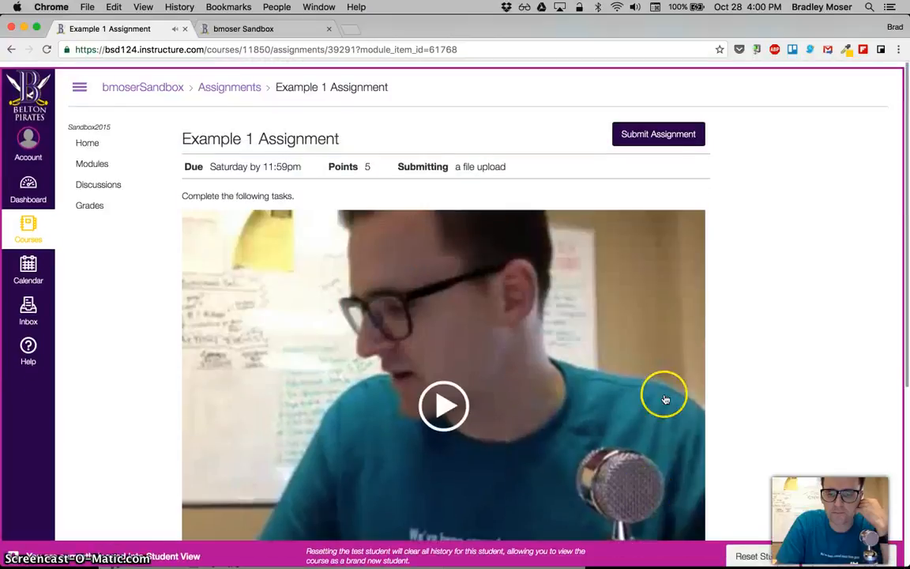
Submit the assignment as the test student with the file ibsdpd Logo.png and the comment "I think this is correct.".
{"action": "left_click", "coordinate": [659, 131]}
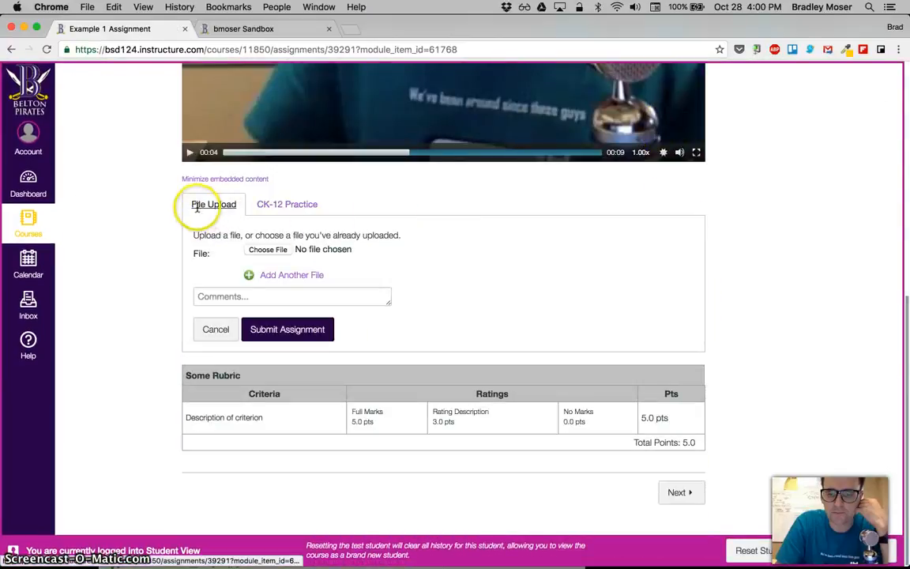
{"action": "left_click", "coordinate": [267, 250]}
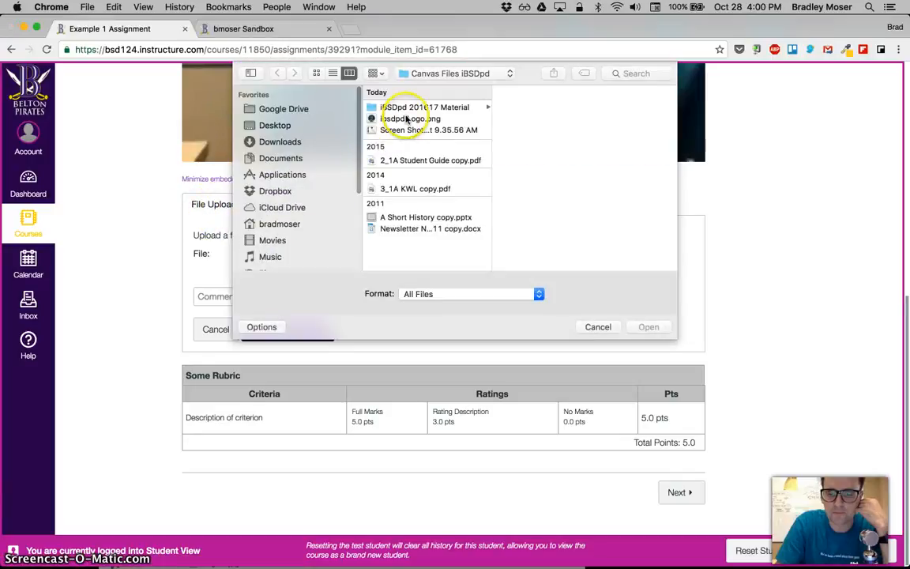
{"action": "left_click", "coordinate": [407, 119]}
{"action": "left_click", "coordinate": [647, 327]}
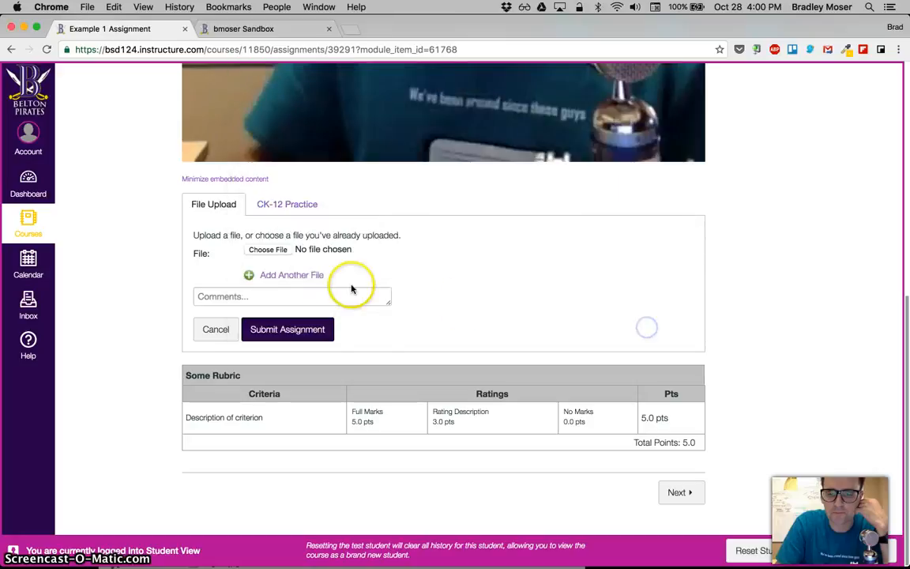
{"action": "left_click", "coordinate": [252, 295]}
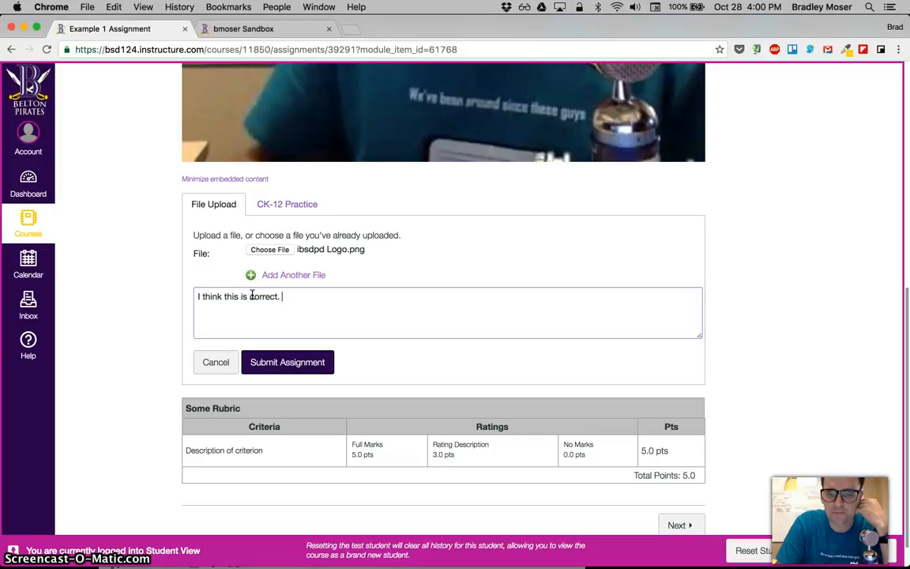
{"action": "left_click", "coordinate": [287, 364]}
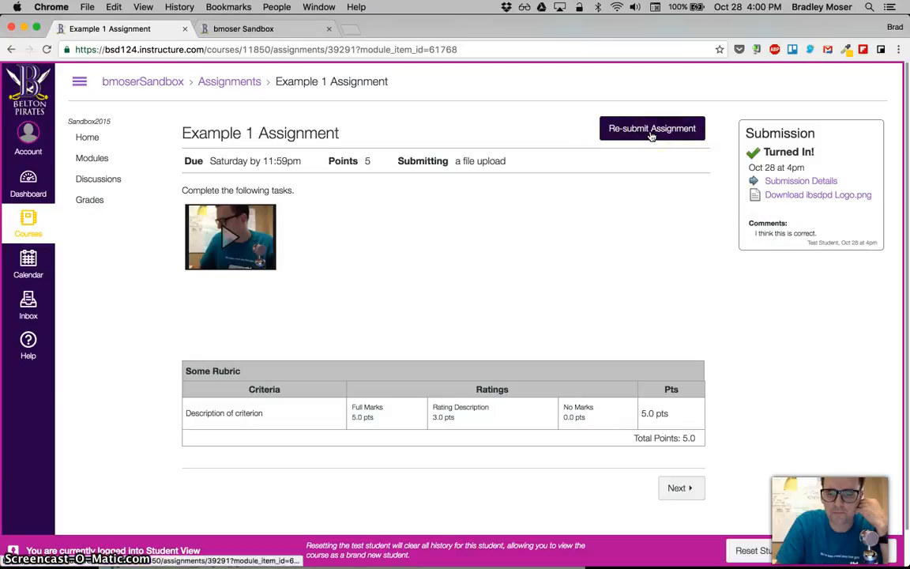
View the Example 1 Assignment comment in the test student's grades and leave Student View.
{"action": "left_click", "coordinate": [113, 207]}
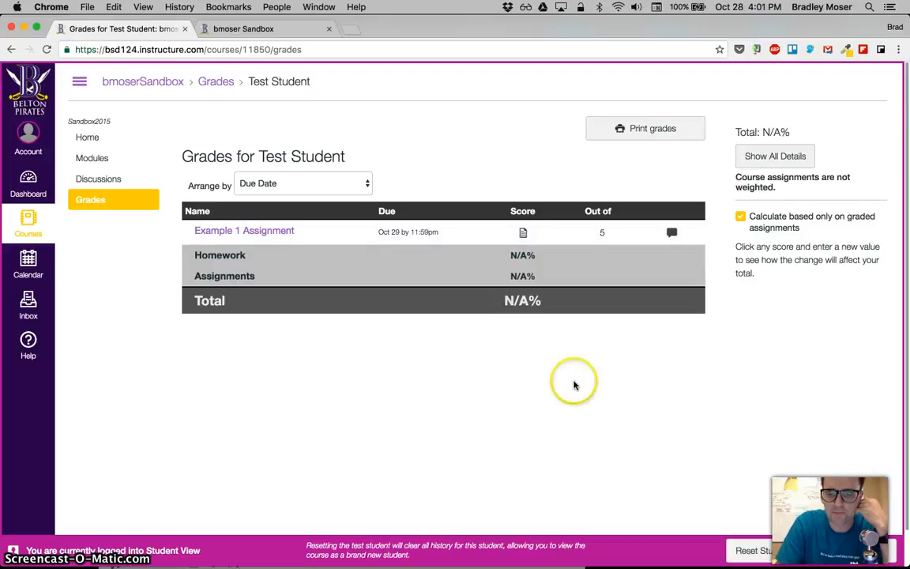
{"action": "left_click", "coordinate": [671, 232]}
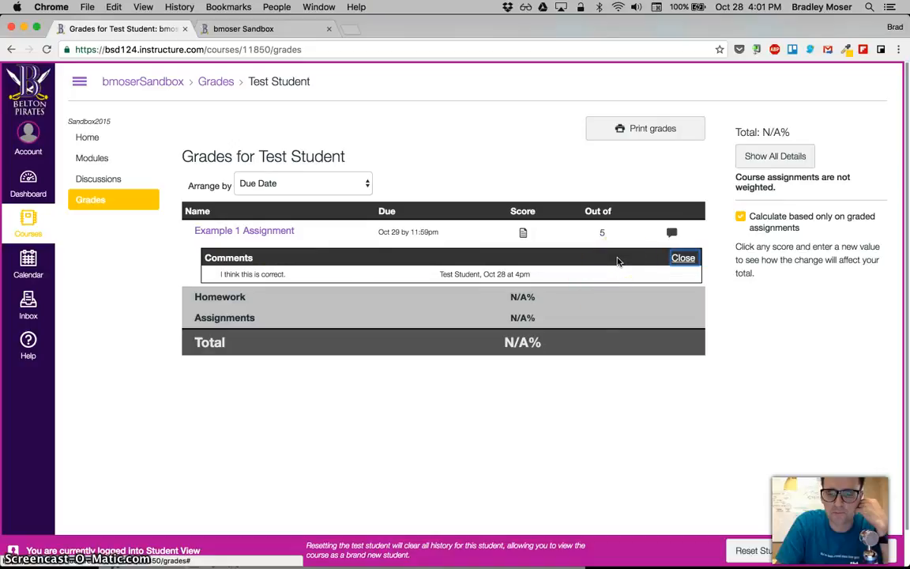
{"action": "left_click", "coordinate": [833, 545]}
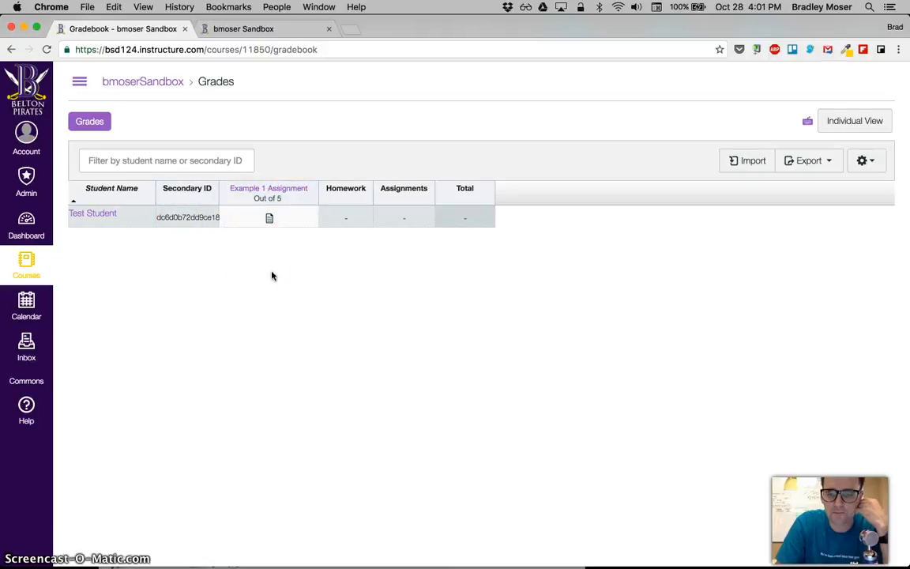
Enter a grade of 5 for the test student's Example 1 Assignment in the gradebook.
{"action": "left_click", "coordinate": [268, 218]}
{"action": "type", "text": "5"}
{"action": "left_click", "coordinate": [361, 323]}
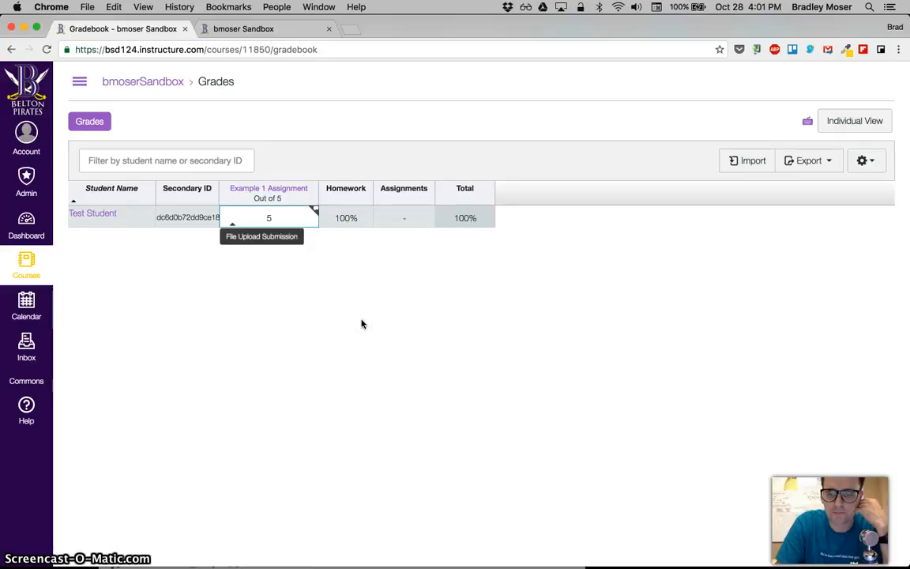
Open Example 1 Assignment in SpeedGrader and examine the student selection list and the submitted file.
{"action": "left_click", "coordinate": [259, 190]}
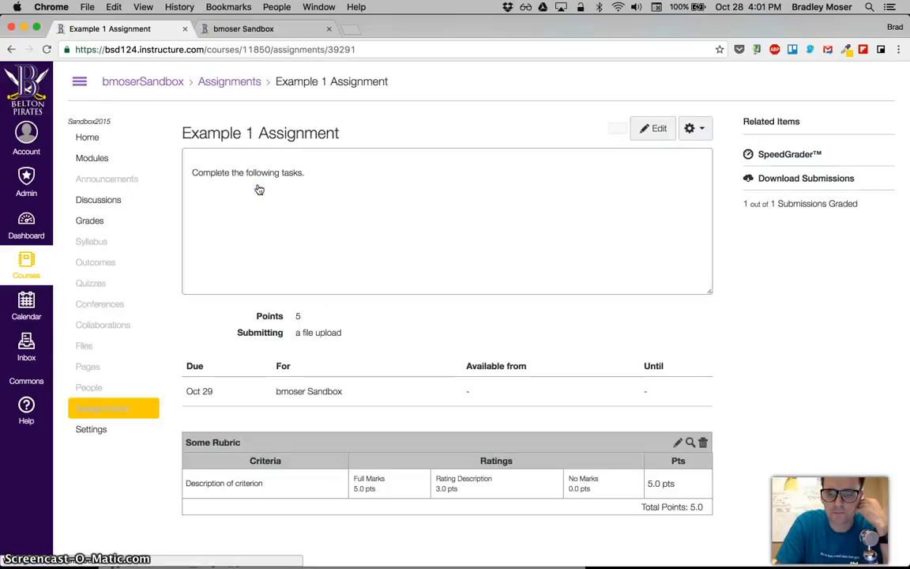
{"action": "left_click", "coordinate": [771, 158]}
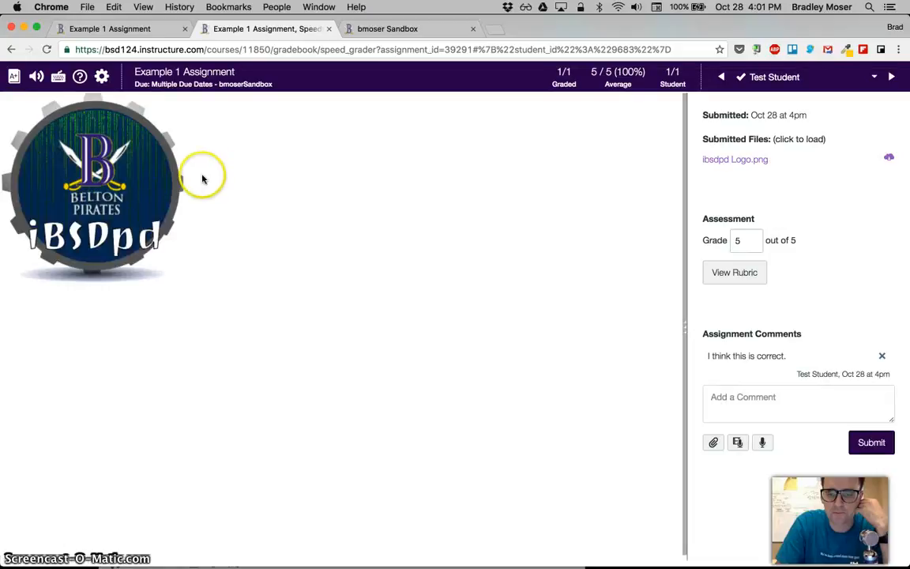
{"action": "left_click", "coordinate": [774, 83]}
{"action": "left_click", "coordinate": [774, 83]}
{"action": "left_click", "coordinate": [774, 83]}
{"action": "left_click", "coordinate": [774, 83]}
{"action": "left_click", "coordinate": [774, 83]}
{"action": "left_click", "coordinate": [750, 83]}
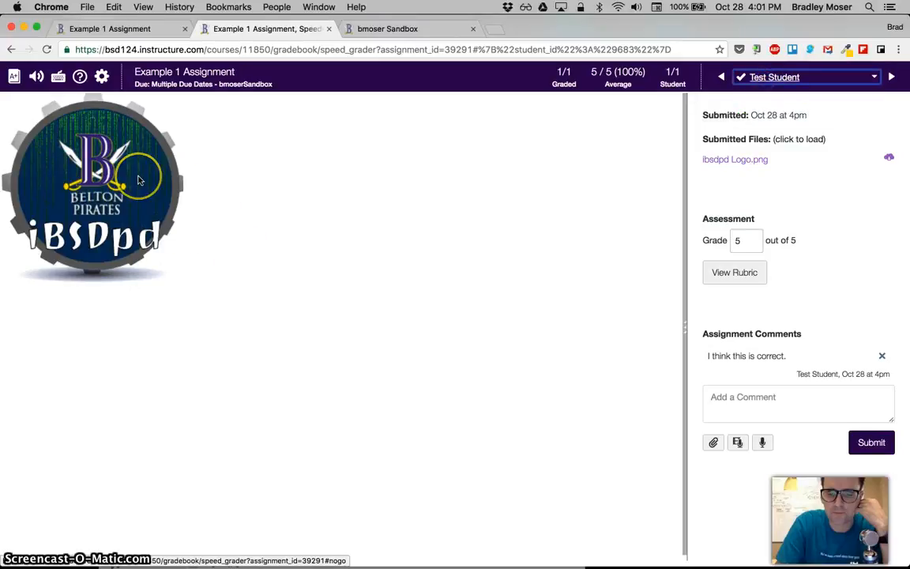
Rate the rubric criterion as Full Marks for the submission and save the rubric assessment.
{"action": "left_click", "coordinate": [734, 271]}
{"action": "left_click", "coordinate": [763, 293]}
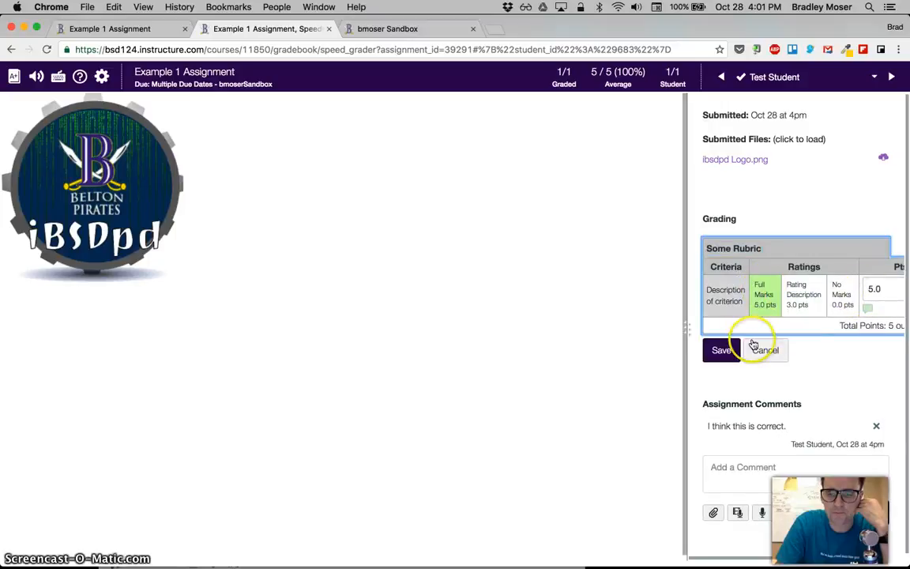
{"action": "left_click", "coordinate": [721, 350]}
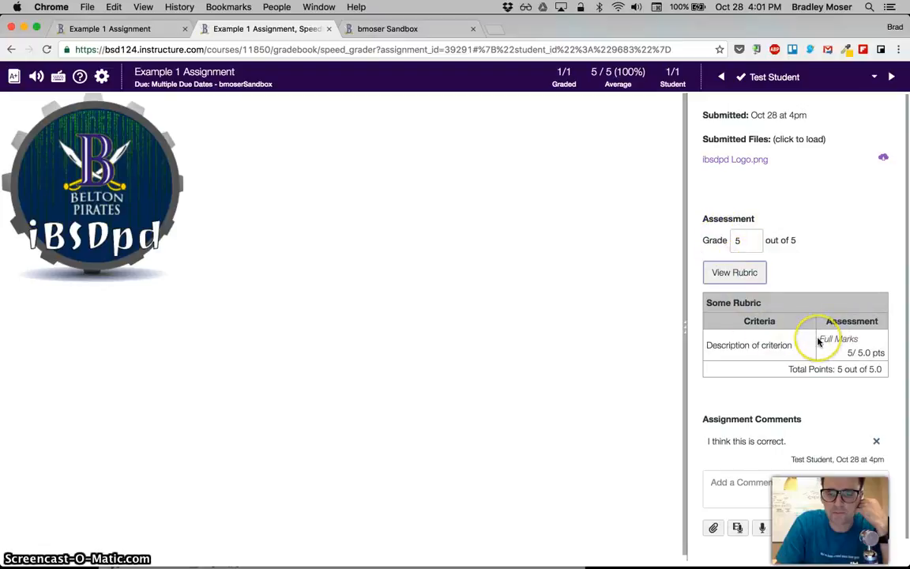
Write the comment "Looks great!" on the test student's submission, attach a short recorded video message and save it.
{"action": "left_click", "coordinate": [761, 489]}
{"action": "type", "text": "Looks great!"}
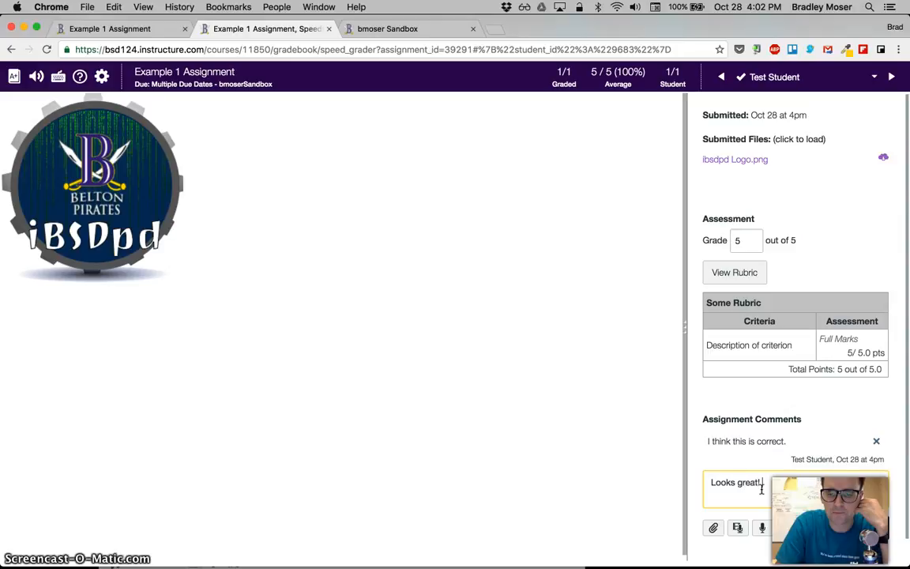
{"action": "left_click", "coordinate": [738, 529]}
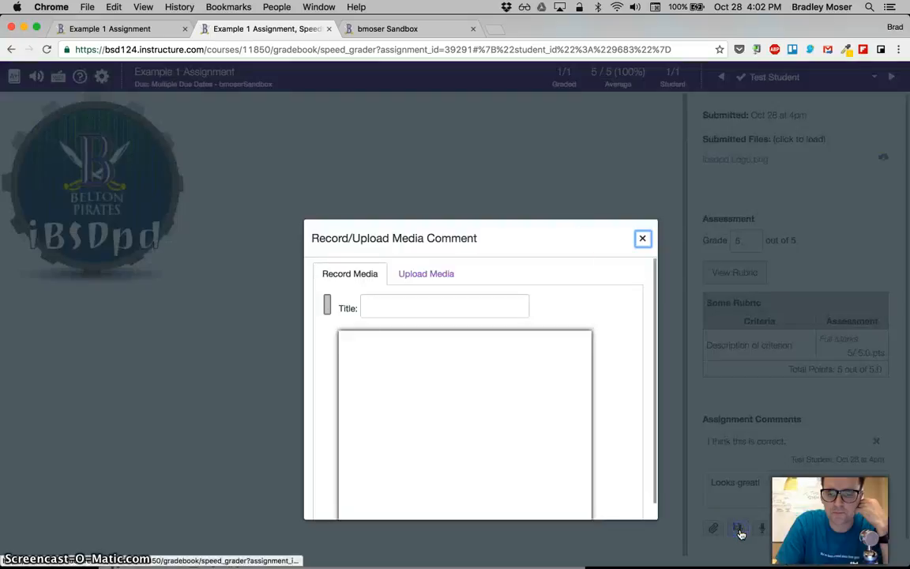
{"action": "left_click", "coordinate": [463, 427]}
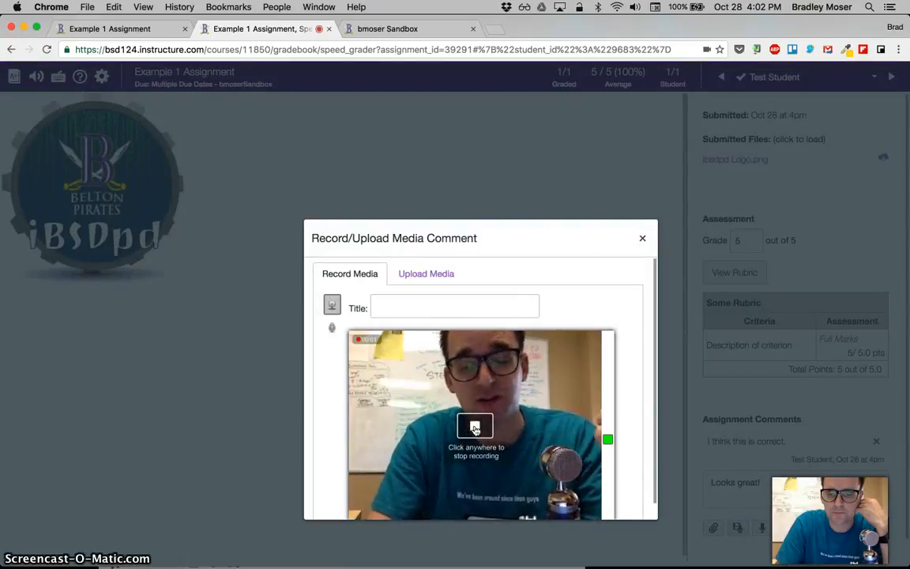
{"action": "left_click", "coordinate": [476, 426]}
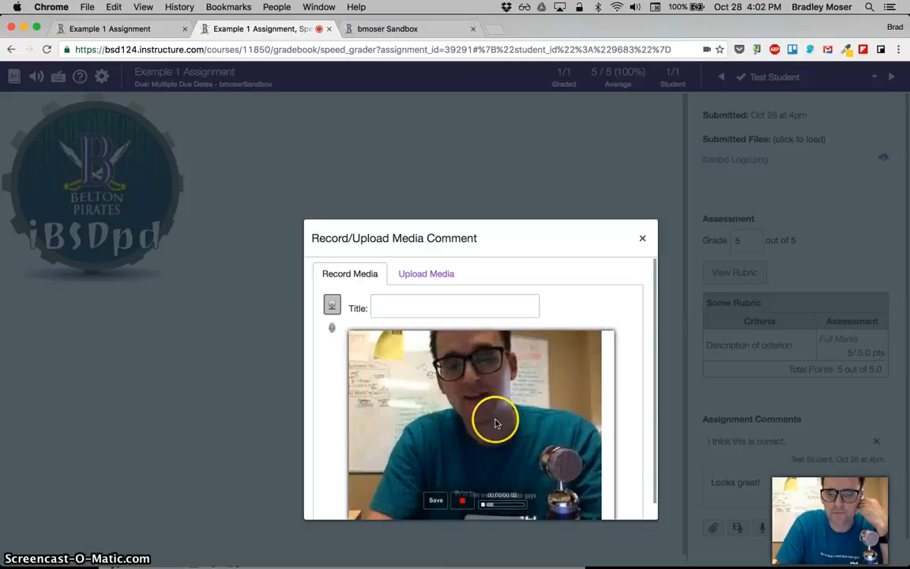
{"action": "left_click", "coordinate": [434, 500]}
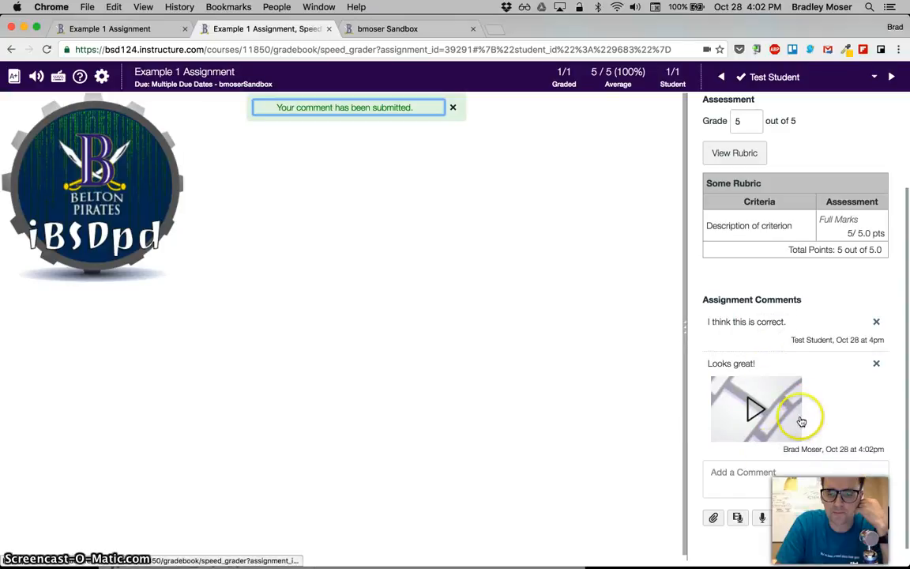
{"action": "scroll", "coordinate": [798, 419], "scroll_direction": "up", "scroll_amount": 3}
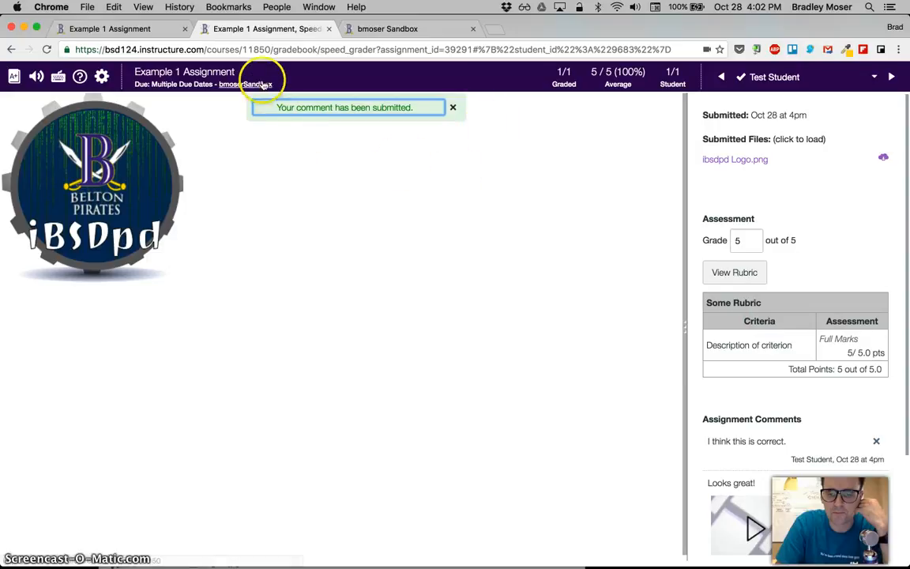
Enter Student View from the course settings and view the test student's grades with the Example 1 Assignment rubric expanded.
{"action": "left_click", "coordinate": [127, 30]}
{"action": "left_click", "coordinate": [116, 429]}
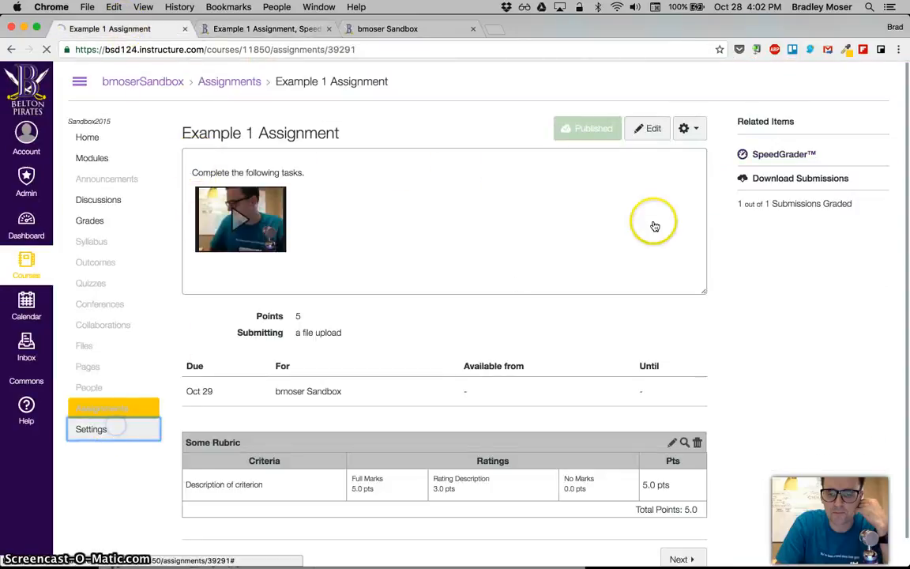
{"action": "left_click", "coordinate": [754, 162]}
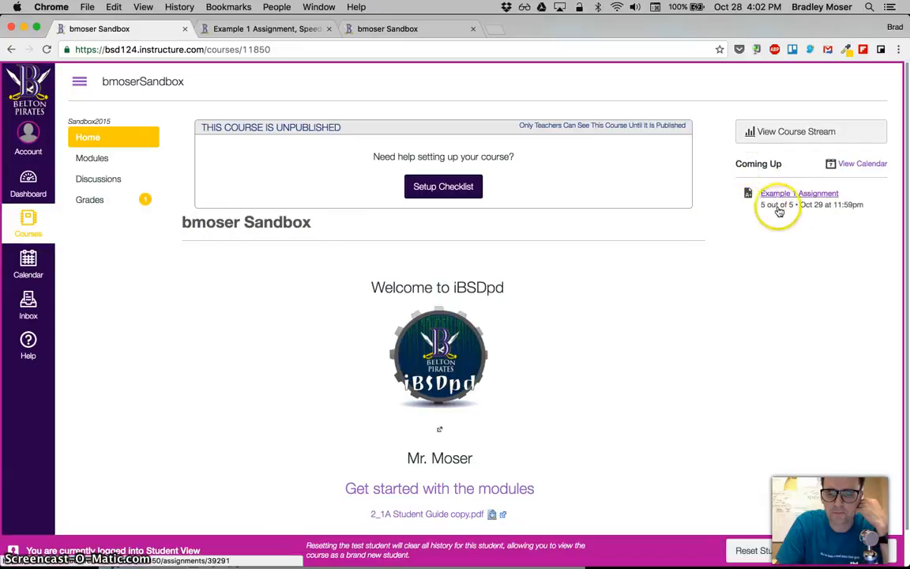
{"action": "left_click", "coordinate": [118, 198]}
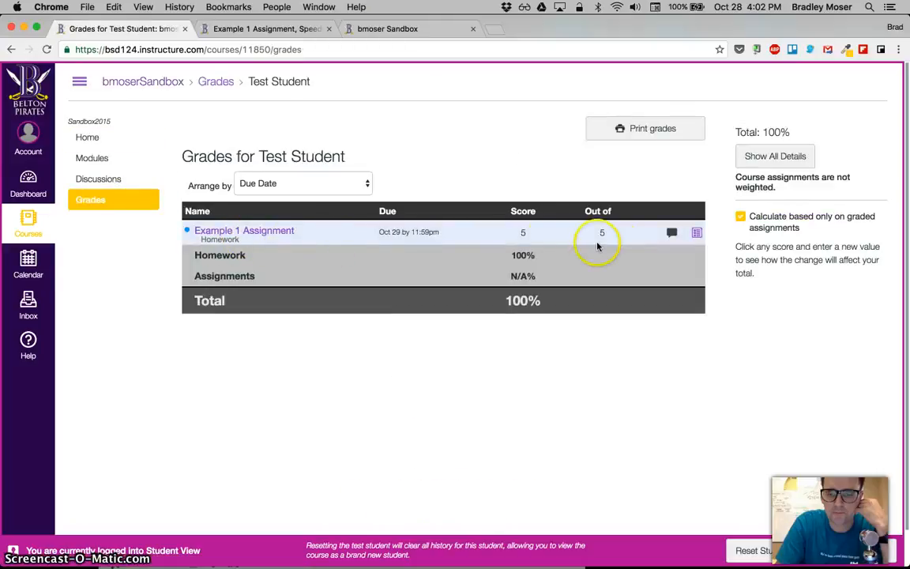
{"action": "left_click", "coordinate": [696, 232]}
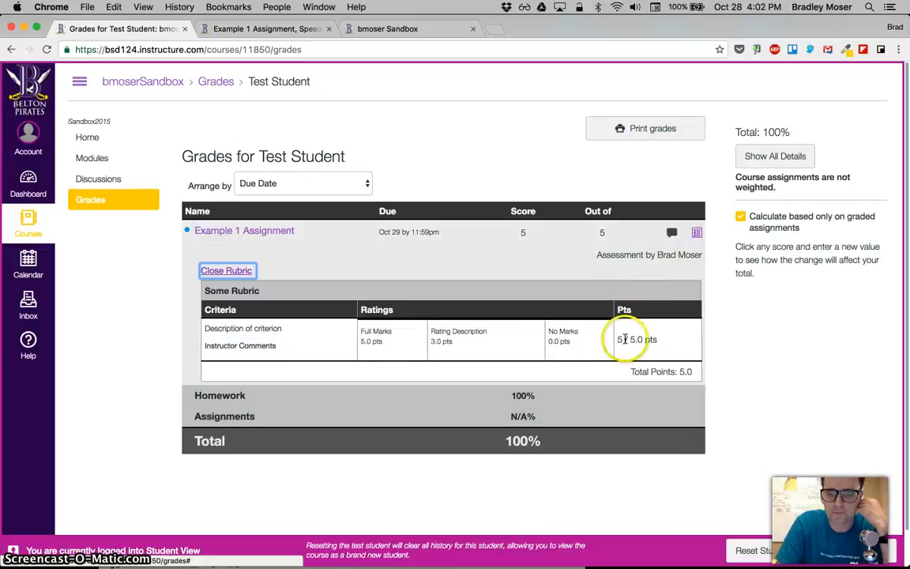
Open the Example 1 Assignment submission details as the test student and examine the rubric assessment.
{"action": "left_click", "coordinate": [263, 235]}
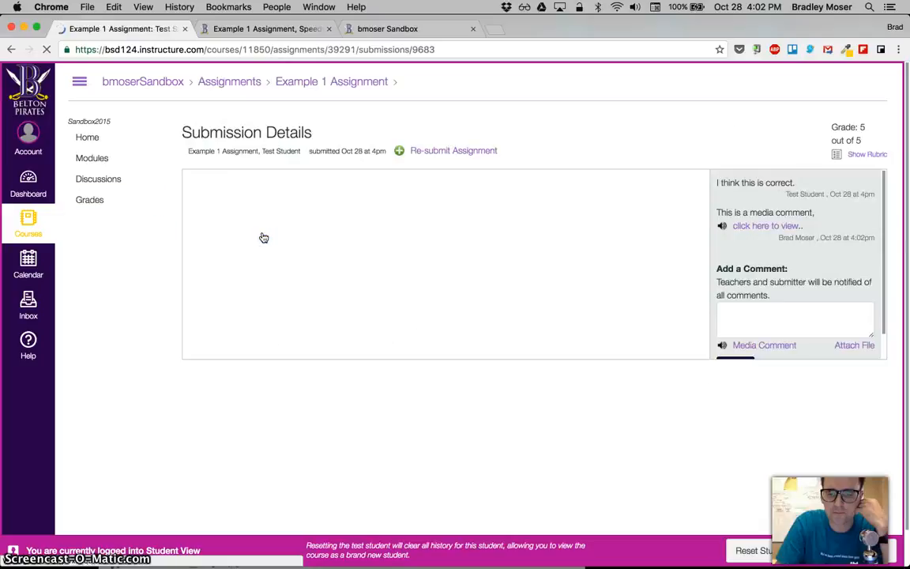
{"action": "scroll", "coordinate": [601, 242], "scroll_direction": "down", "scroll_amount": 1}
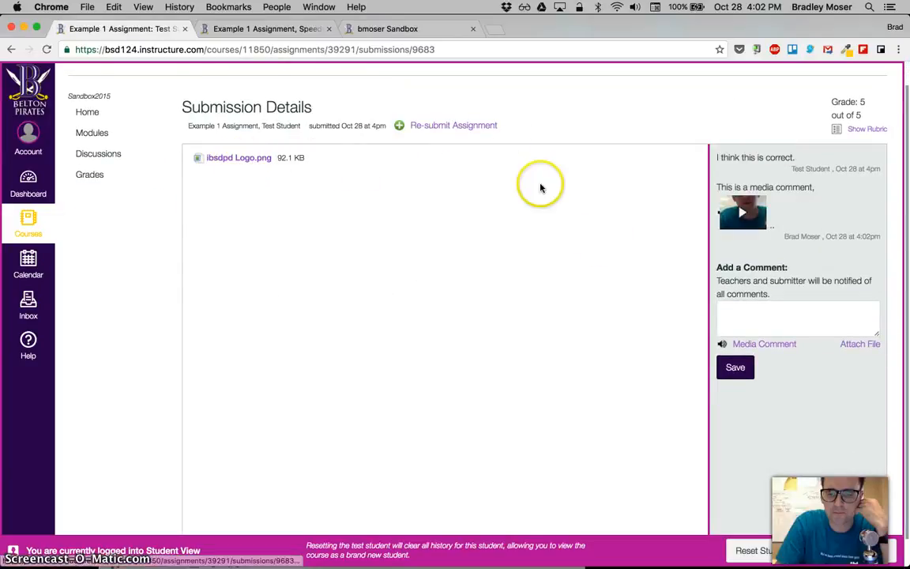
{"action": "scroll", "coordinate": [679, 183], "scroll_direction": "up", "scroll_amount": 1}
{"action": "left_click", "coordinate": [867, 154]}
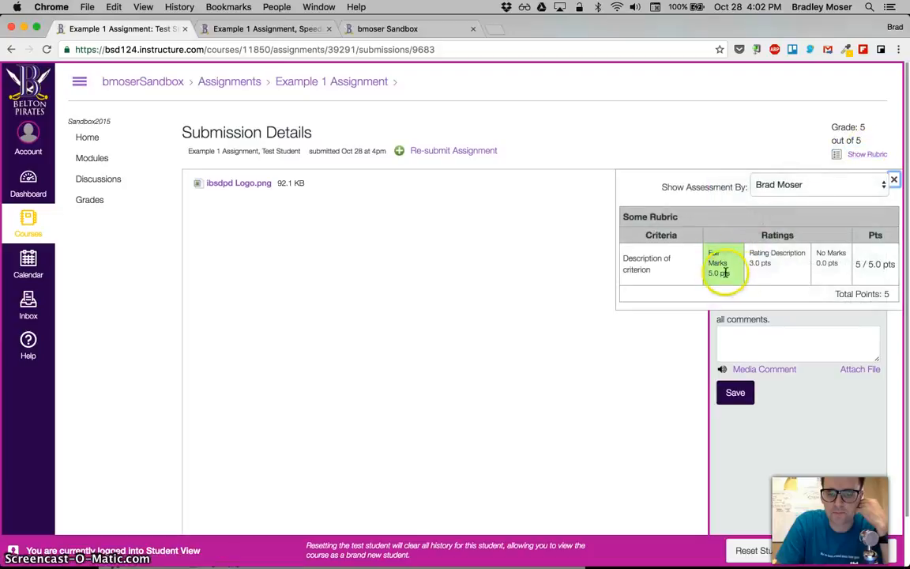
{"action": "left_click", "coordinate": [782, 189]}
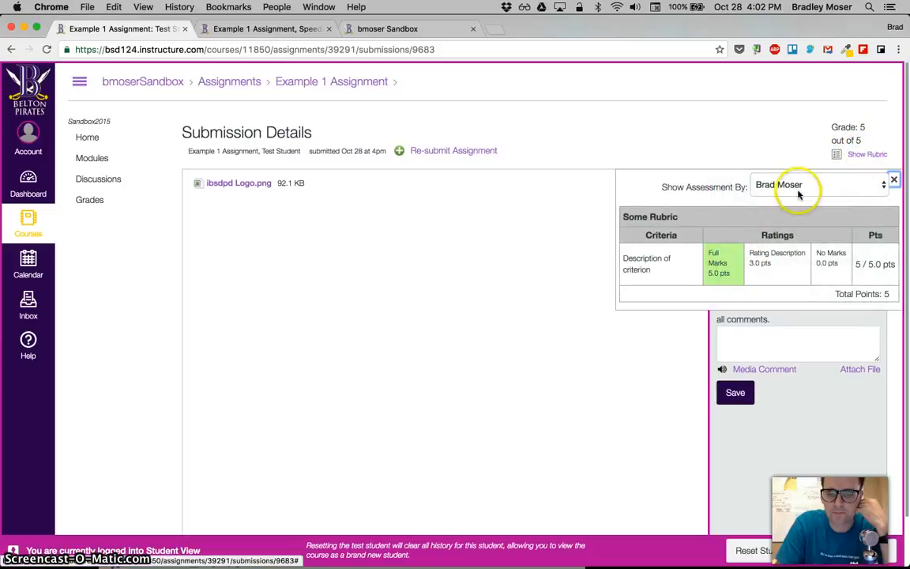
{"action": "left_click", "coordinate": [866, 156]}
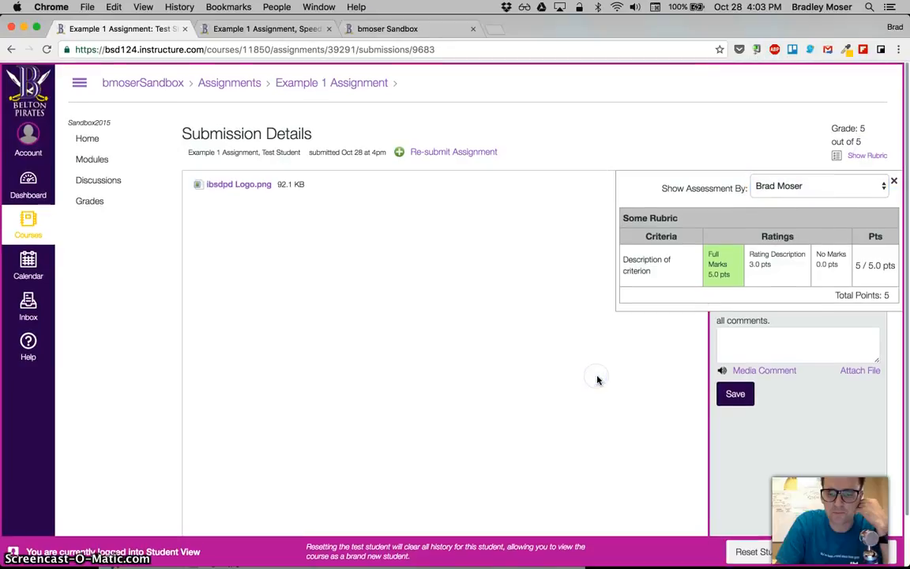
{"action": "left_click", "coordinate": [894, 178]}
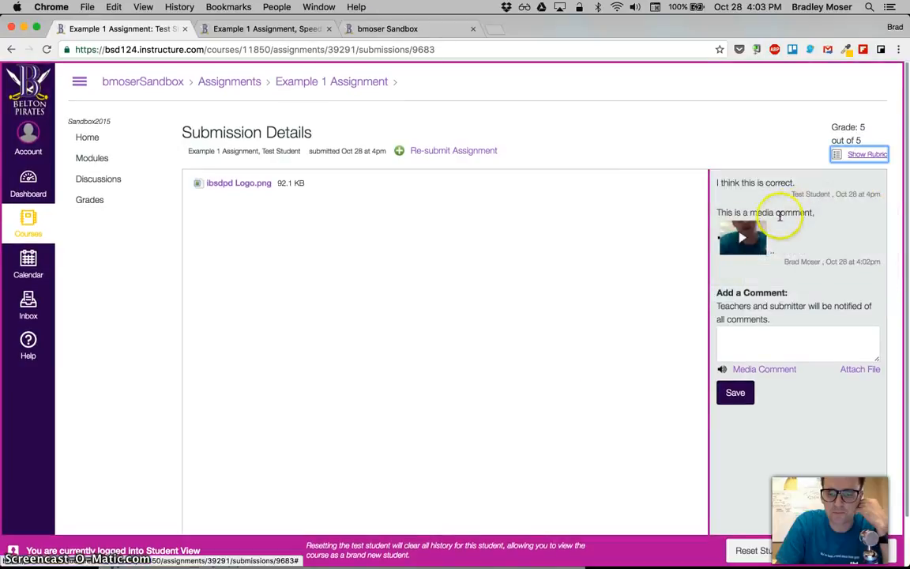
Play the teacher's media comment on the submission, check the comment field and leave Student View.
{"action": "left_click", "coordinate": [742, 238]}
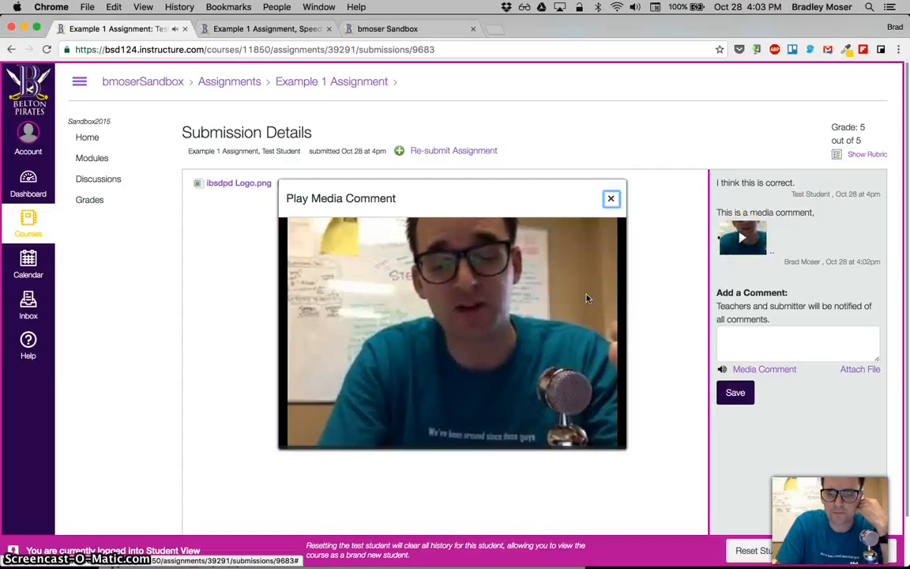
{"action": "left_click", "coordinate": [587, 273]}
{"action": "left_click", "coordinate": [610, 203]}
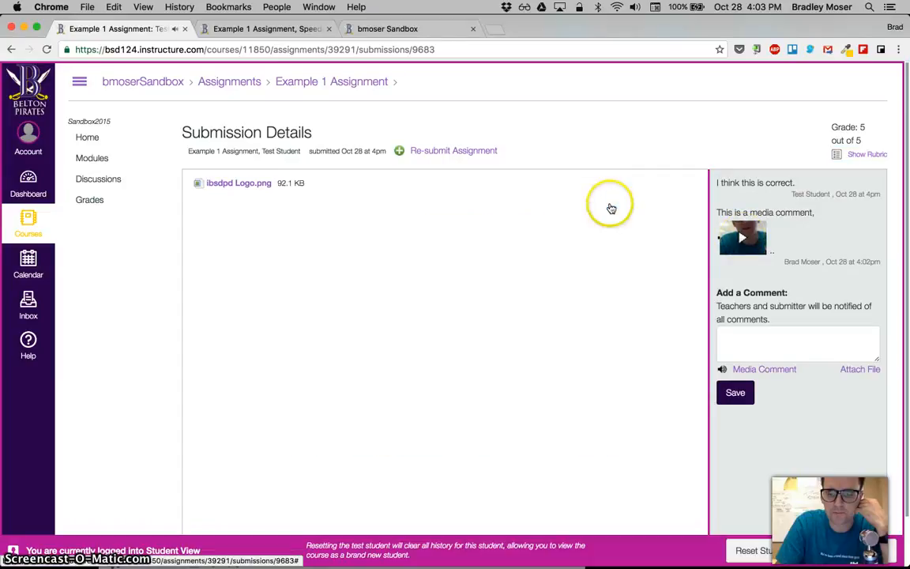
{"action": "left_click", "coordinate": [744, 346]}
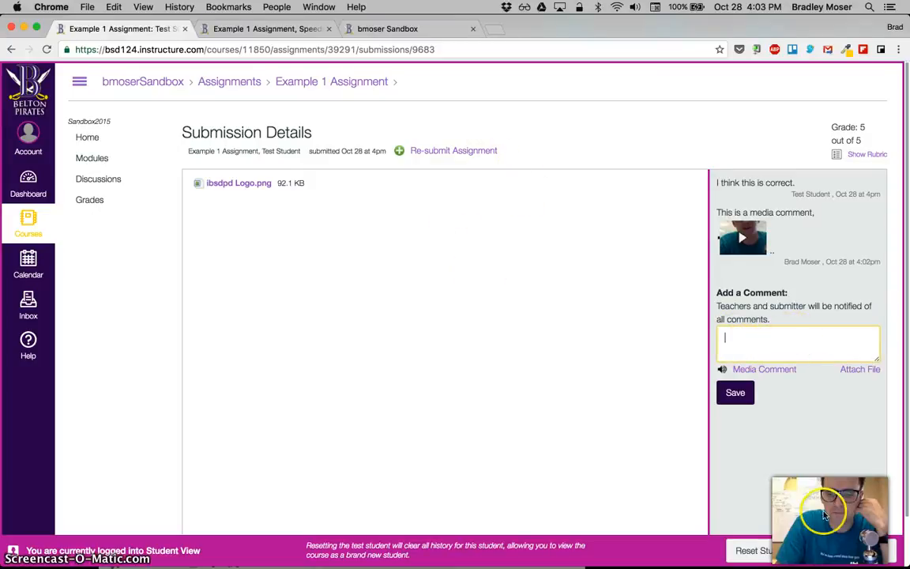
{"action": "left_click", "coordinate": [850, 550]}
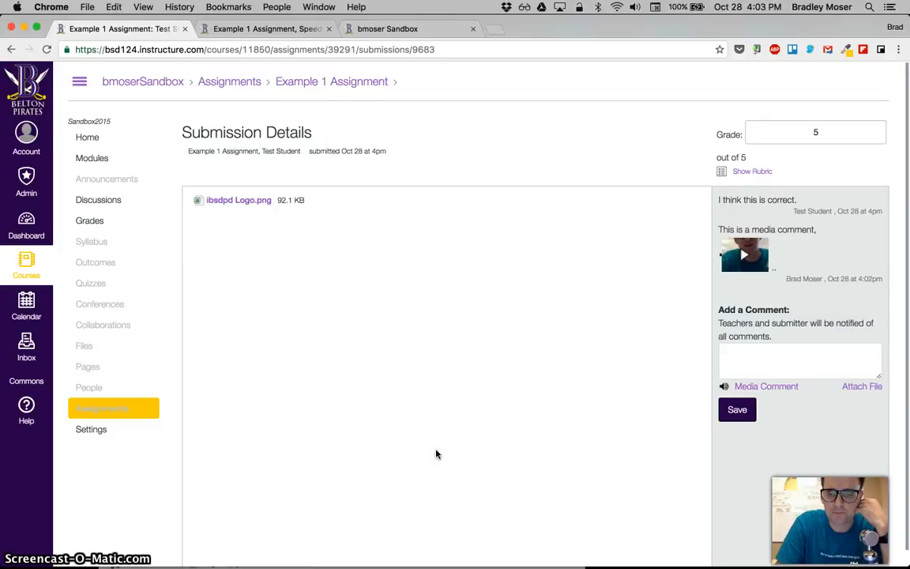
Highlight the "Importing to SIS" item in the iBSDpd Online 2016-17 Plans document and return to the Canvas submission page.
{"action": "key", "text": "ctrl+Left"}
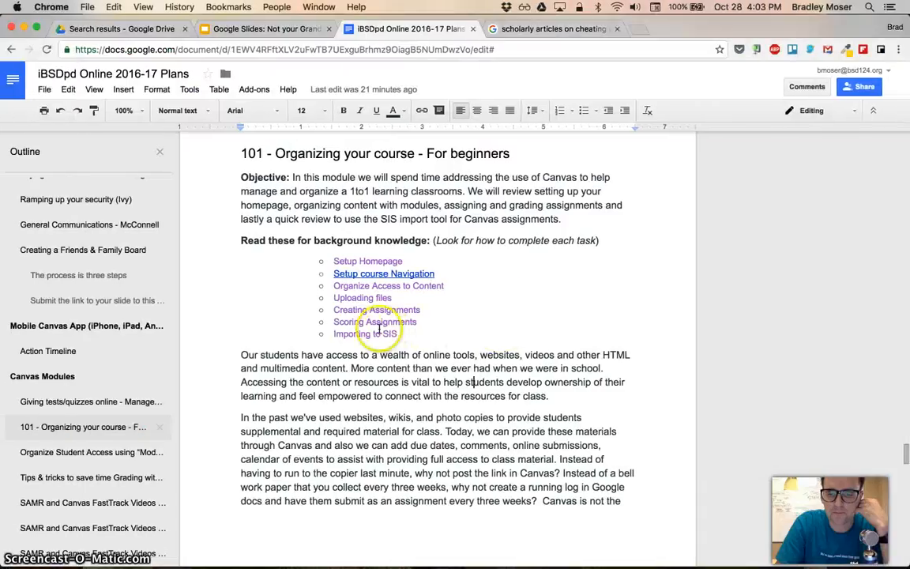
{"action": "left_click", "coordinate": [342, 333]}
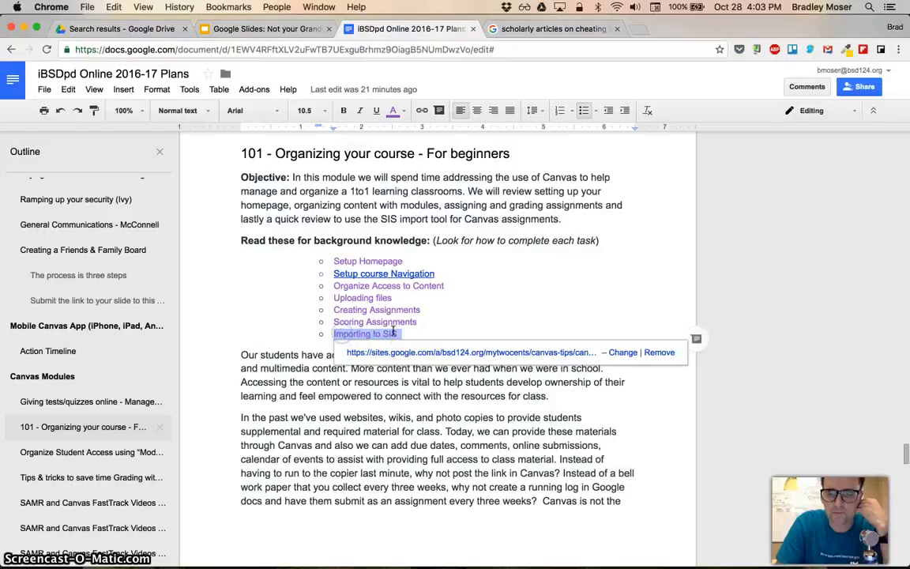
{"action": "key", "text": "ctrl+Right"}
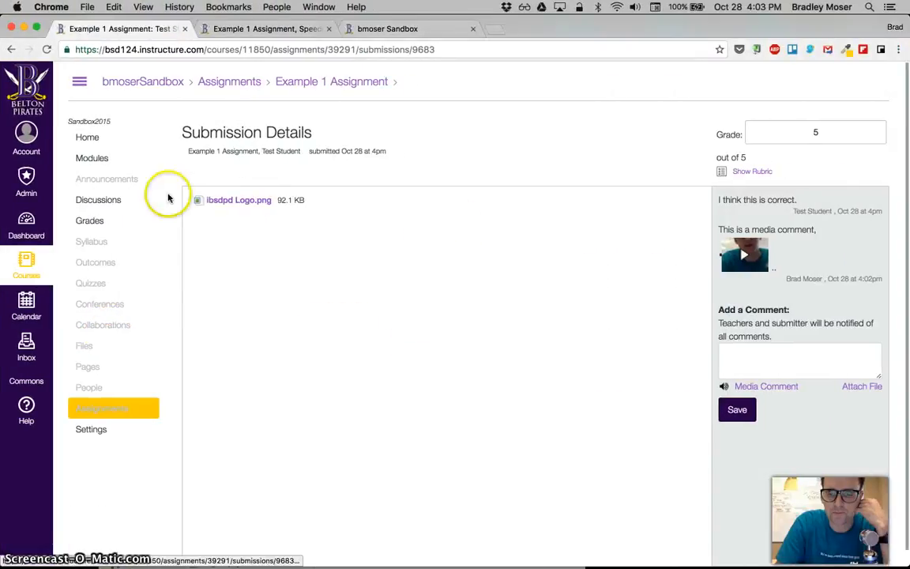
Open the course's Assignments list and check the Post to SIS setting of Example 1 Assignment.
{"action": "left_click", "coordinate": [98, 416]}
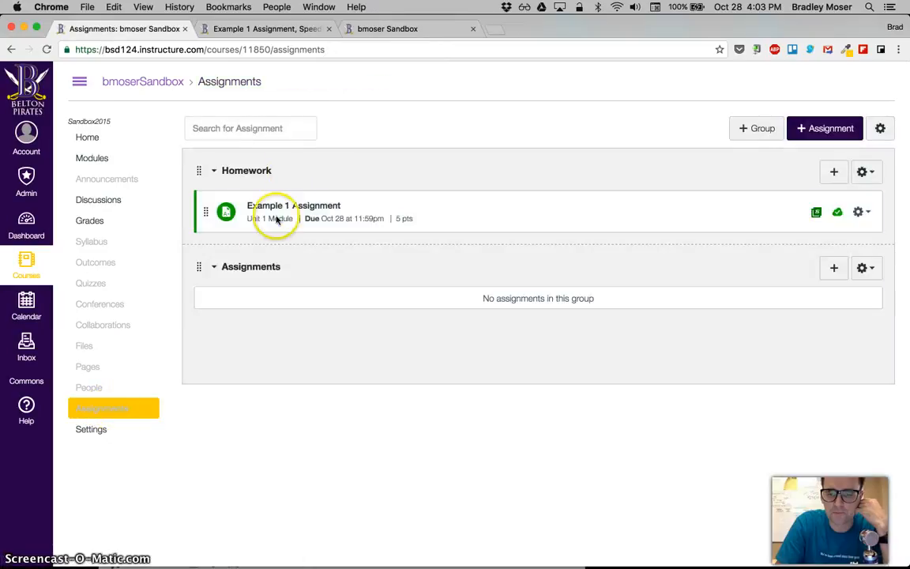
{"action": "left_click", "coordinate": [817, 215]}
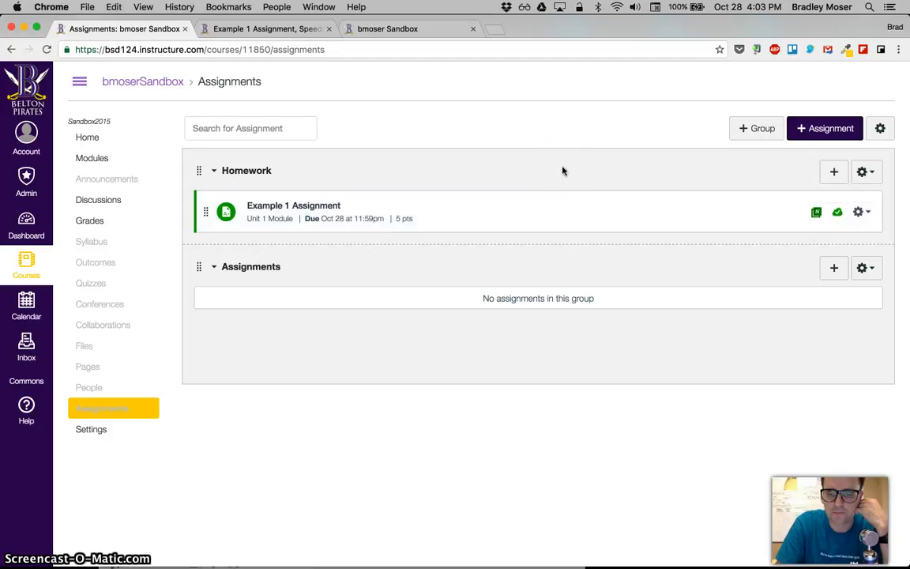
Open the SIS site sis.beltonschools.org in a new browser tab.
{"action": "key", "text": "super+t"}
{"action": "type", "text": "sis.beltonschools.org"}
{"action": "key", "text": "Return"}
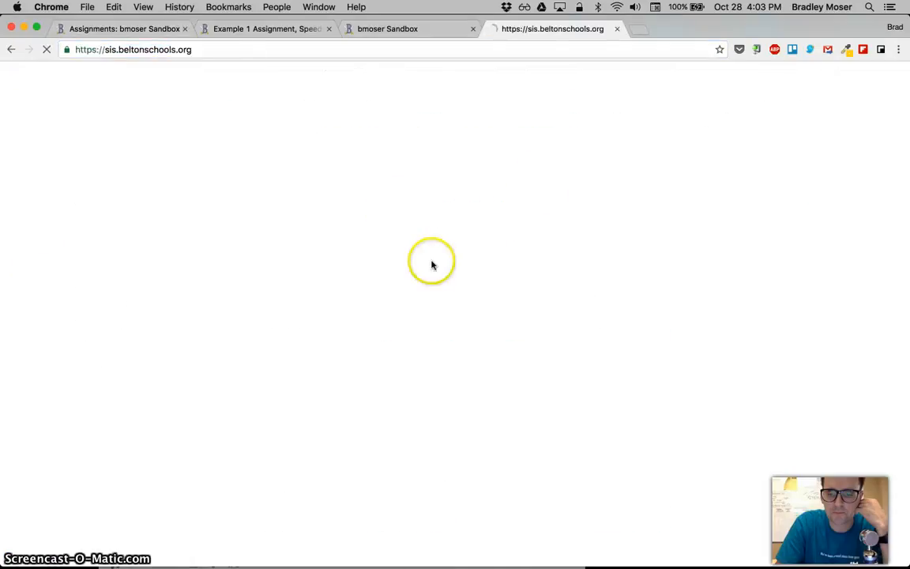
{"action": "left_click", "coordinate": [452, 360]}
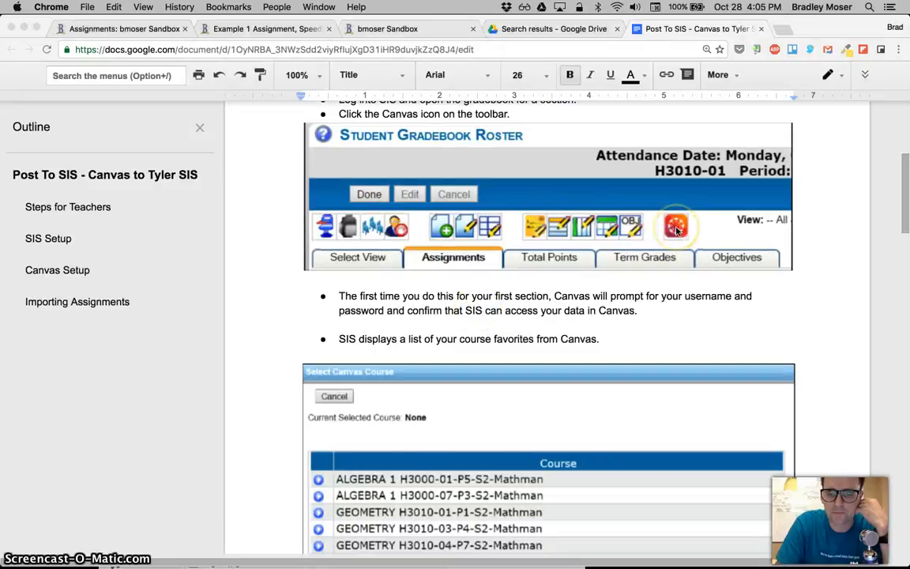
Read through the "Post To SIS - Canvas to Tyler SIS" guide, from selecting the Canvas course to importing assignments.
{"action": "scroll", "coordinate": [583, 308], "scroll_direction": "down", "scroll_amount": 5}
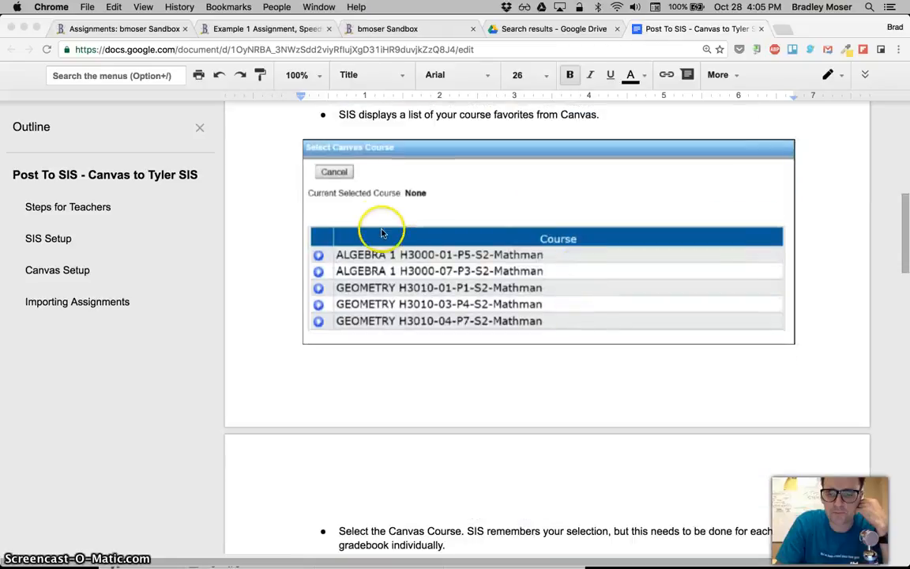
{"action": "scroll", "coordinate": [332, 322], "scroll_direction": "down", "scroll_amount": 5}
{"action": "scroll", "coordinate": [333, 322], "scroll_direction": "down", "scroll_amount": 10}
{"action": "scroll", "coordinate": [332, 322], "scroll_direction": "up", "scroll_amount": 2}
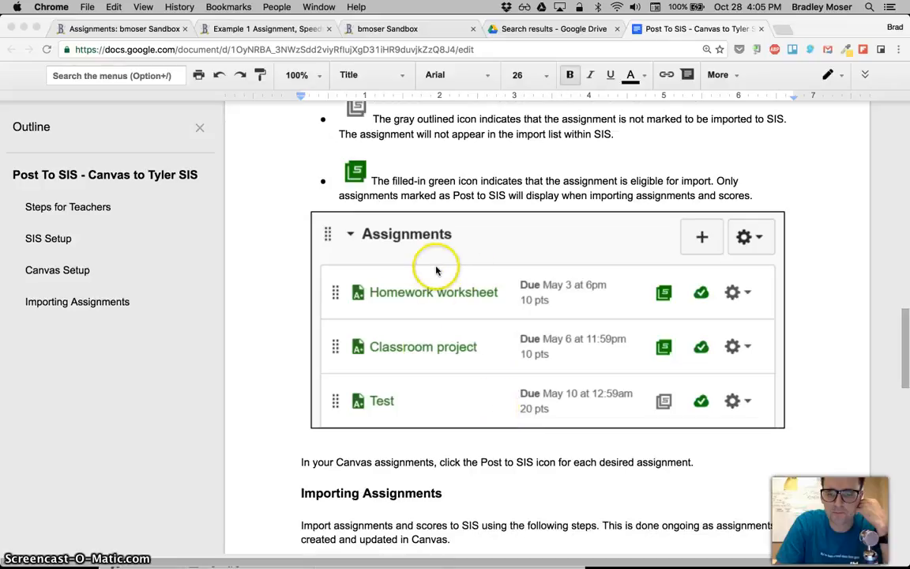
{"action": "scroll", "coordinate": [443, 315], "scroll_direction": "down", "scroll_amount": 10}
{"action": "scroll", "coordinate": [446, 316], "scroll_direction": "down", "scroll_amount": 1}
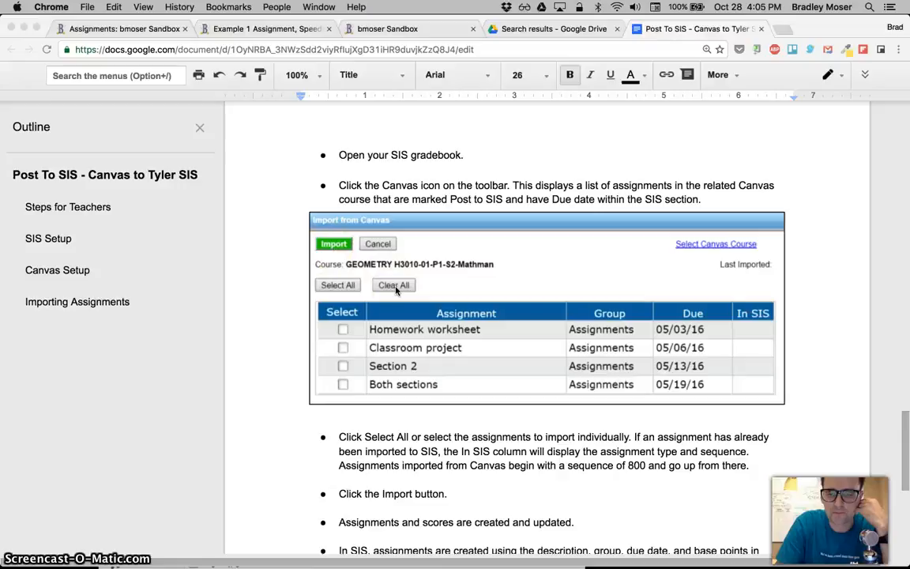
Review the background reading list under "101 - Organizing your course" in the iBSDpd plans document and return to the SIS guide.
{"action": "key", "text": "ctrl+Left"}
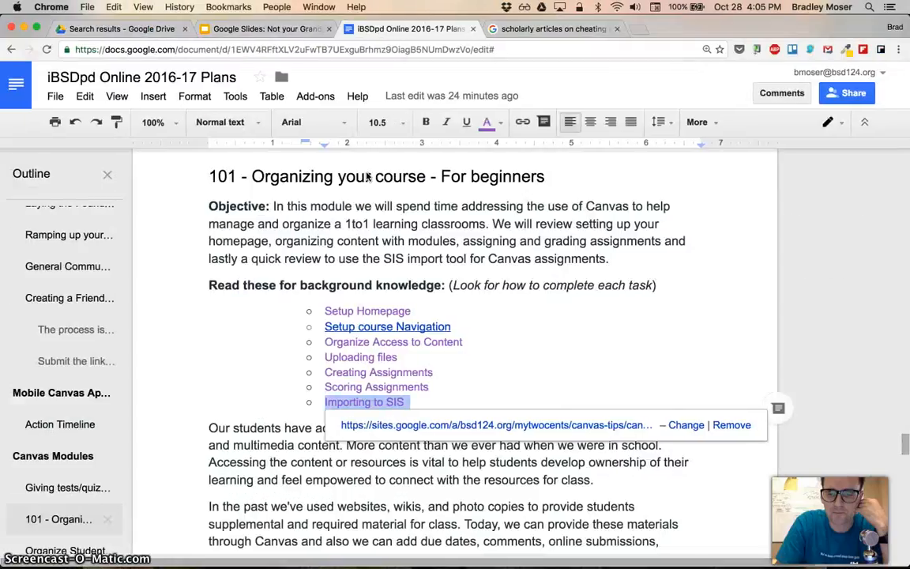
{"action": "scroll", "coordinate": [379, 229], "scroll_direction": "down", "scroll_amount": 1}
{"action": "left_click", "coordinate": [355, 245]}
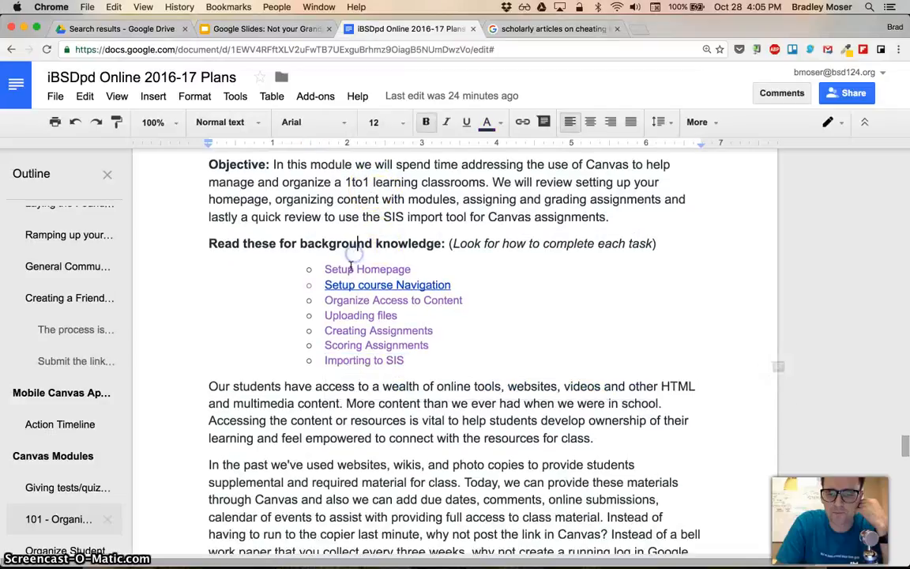
{"action": "left_click", "coordinate": [350, 274]}
{"action": "left_click", "coordinate": [396, 252]}
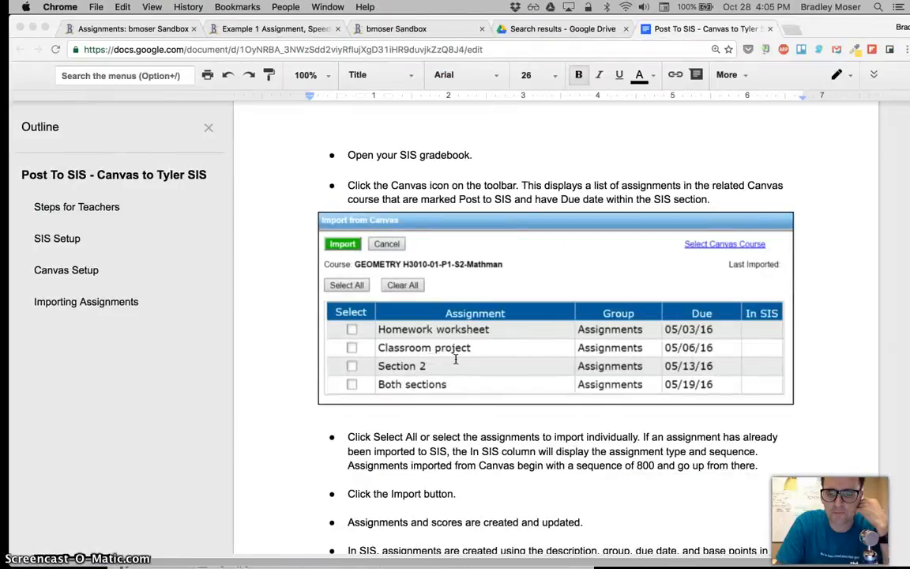
Switch back to the Canvas sandbox course and open its home page.
{"action": "left_click", "coordinate": [162, 30]}
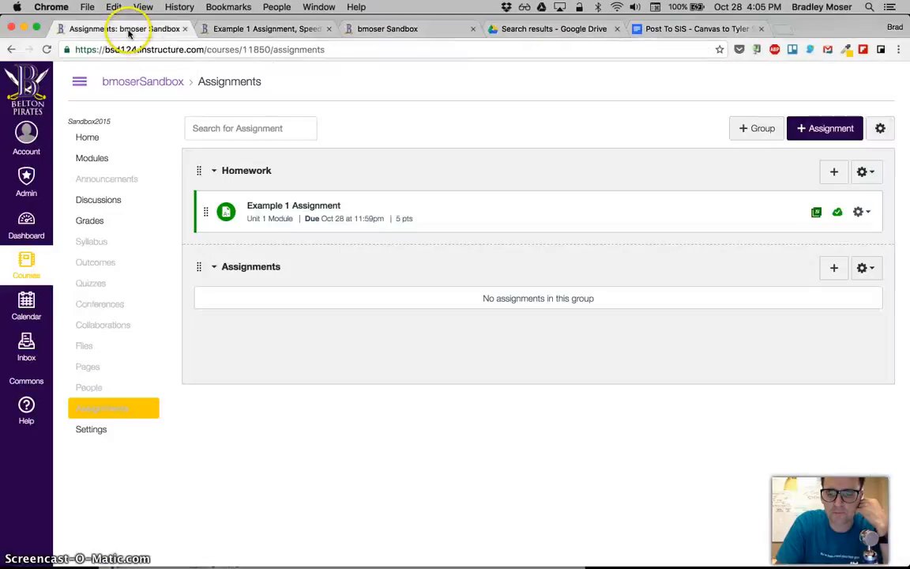
{"action": "left_click", "coordinate": [111, 145]}
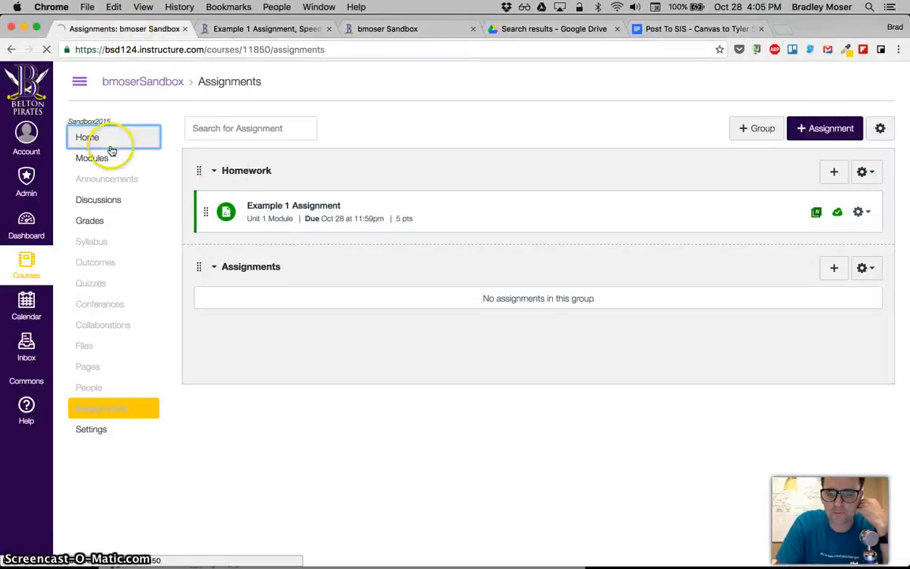